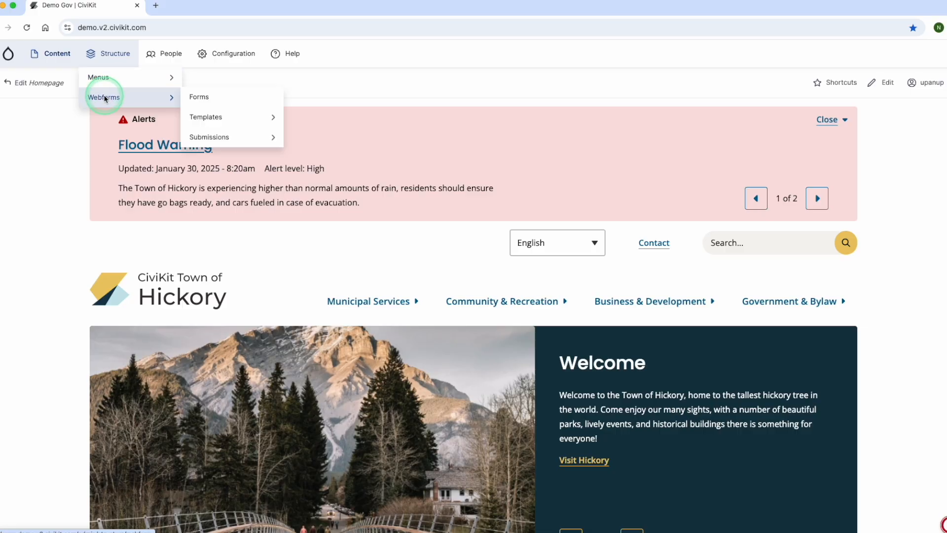
Create and save a new webform titled "New Webform" from the site's webform management page.
{"action": "left_click", "coordinate": [104, 99]}
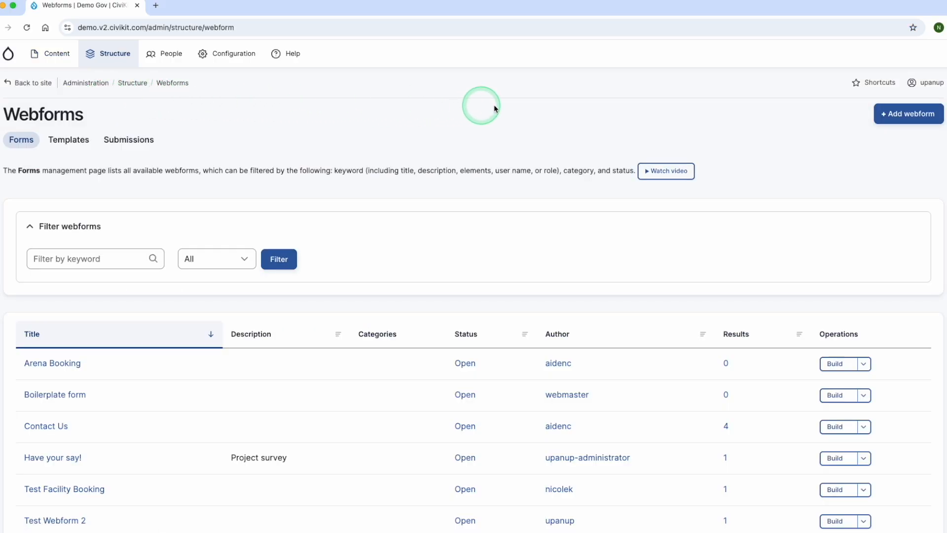
{"action": "left_click", "coordinate": [909, 117]}
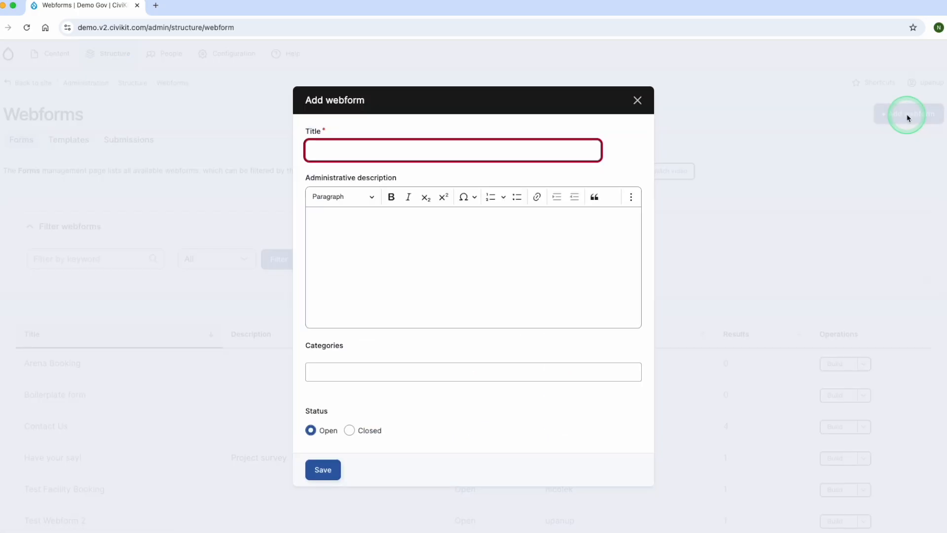
{"action": "left_click", "coordinate": [355, 152]}
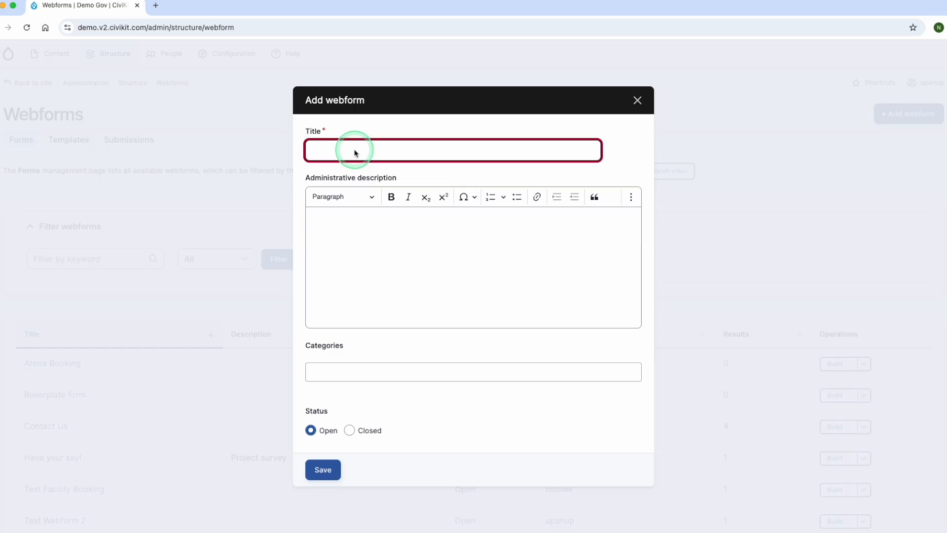
{"action": "type", "text": "New"}
{"action": "key", "text": "BackSpace"}
{"action": "key", "text": "BackSpace"}
{"action": "type", "text": "ew "}
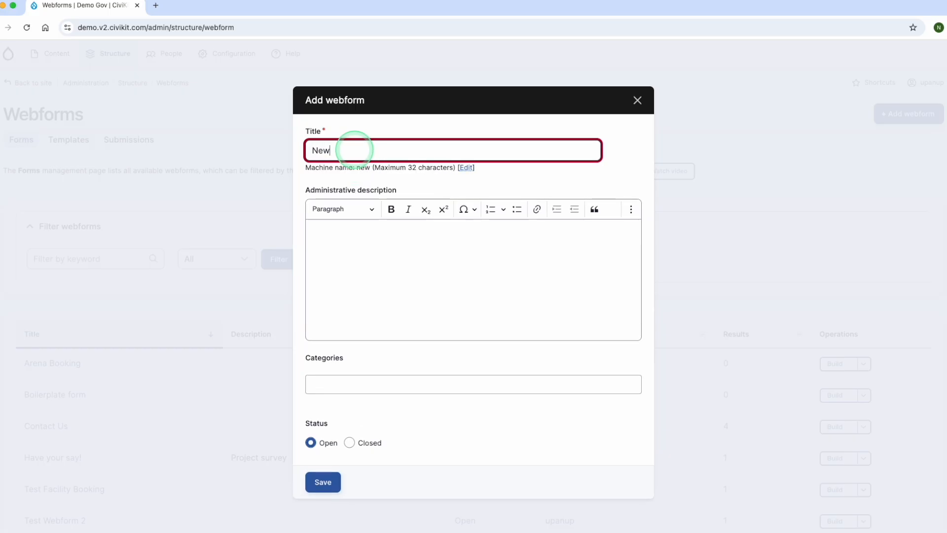
{"action": "type", "text": "Webfo"}
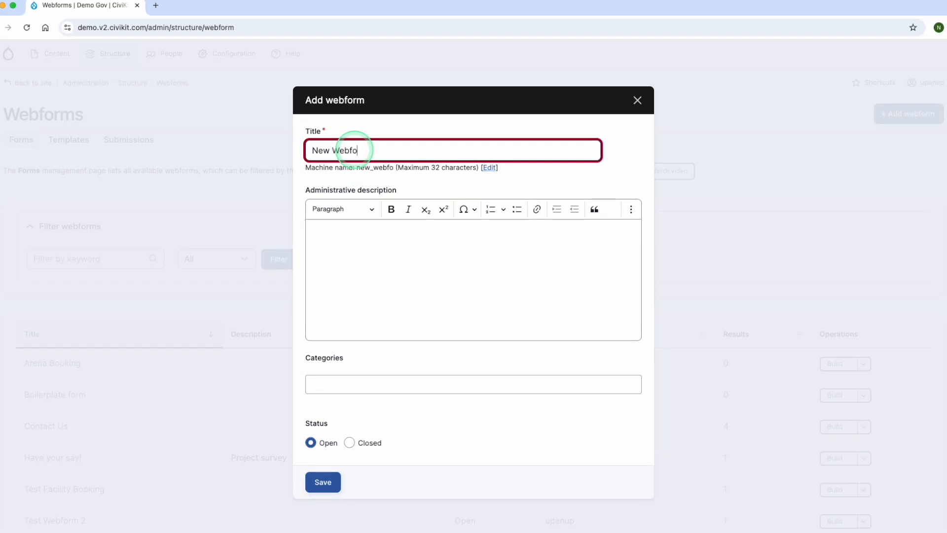
{"action": "type", "text": "rm"}
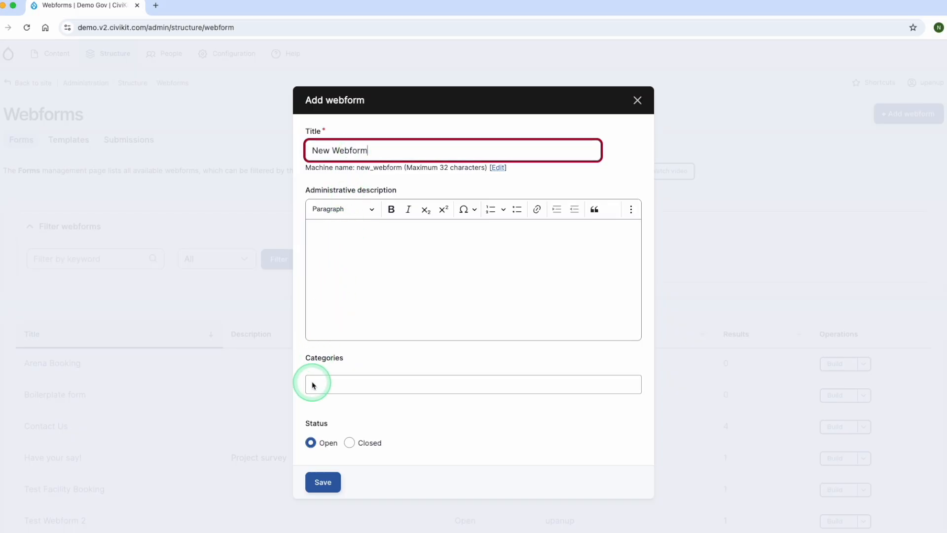
{"action": "left_click", "coordinate": [325, 484]}
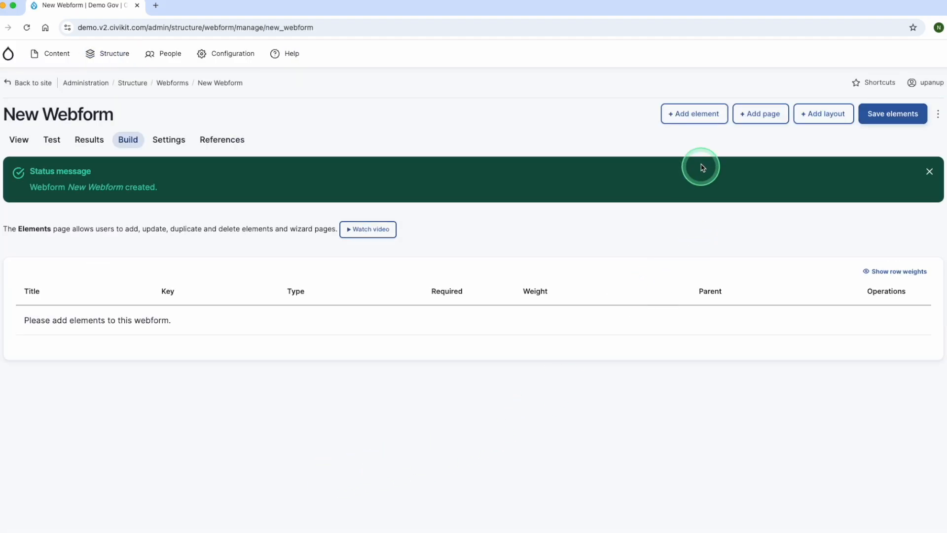
Add a Name composite element to the webform, widen its settings pane, and title it "Name".
{"action": "left_click", "coordinate": [683, 119]}
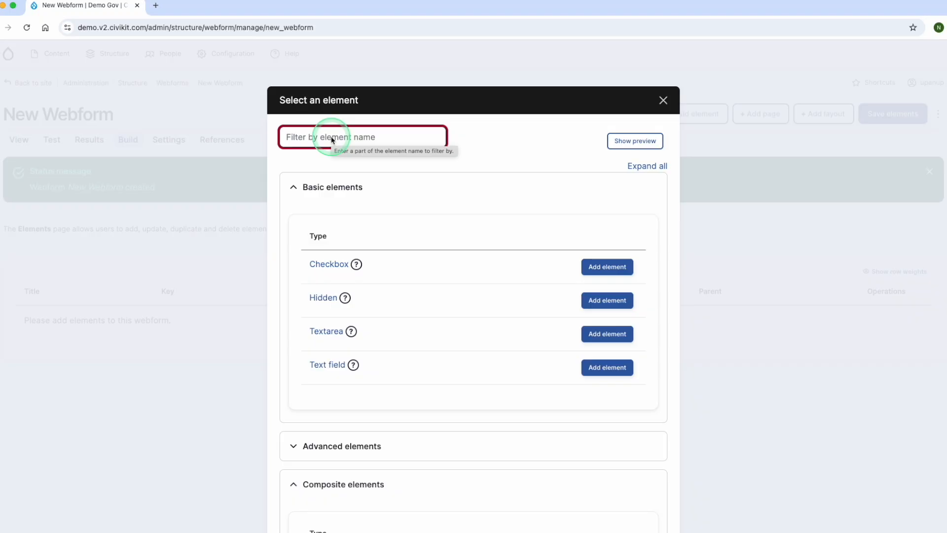
{"action": "type", "text": "Name"}
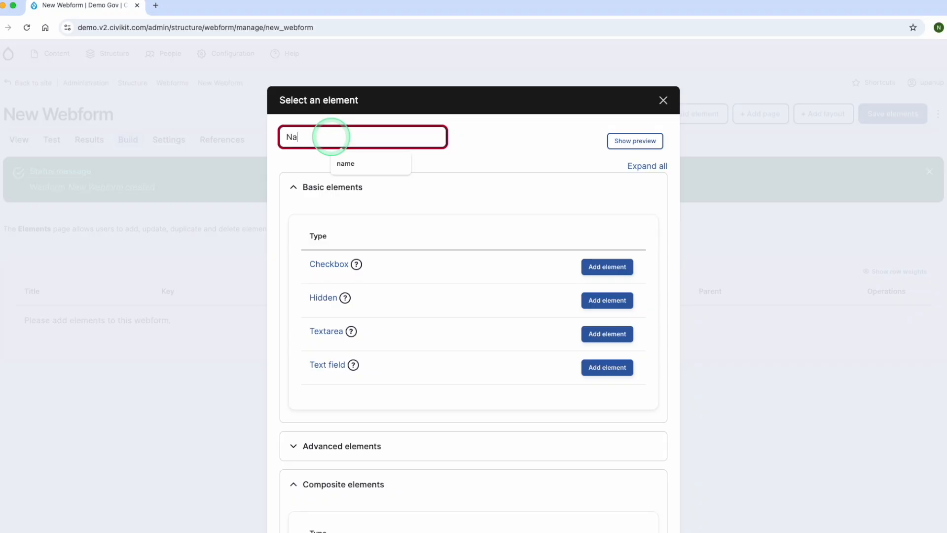
{"action": "mouse_move", "coordinate": [341, 273]}
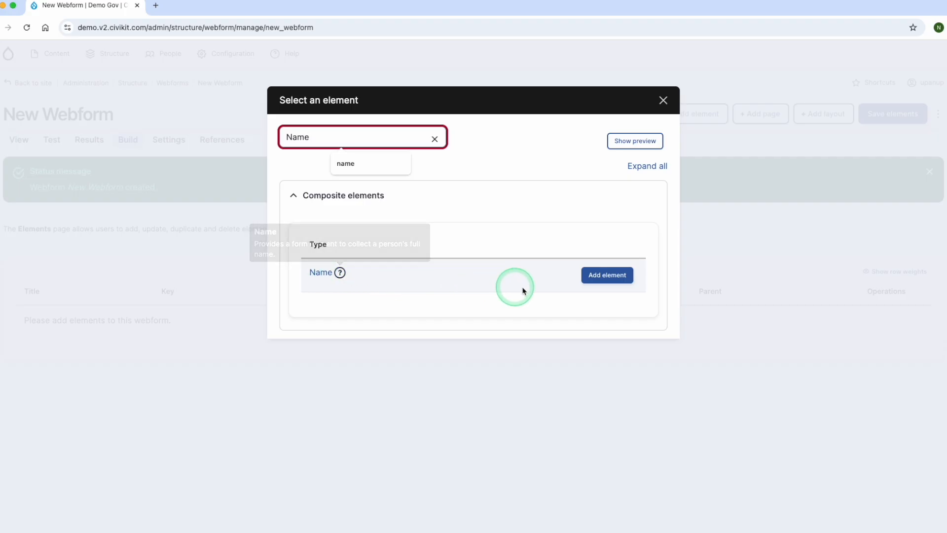
{"action": "left_click", "coordinate": [607, 274]}
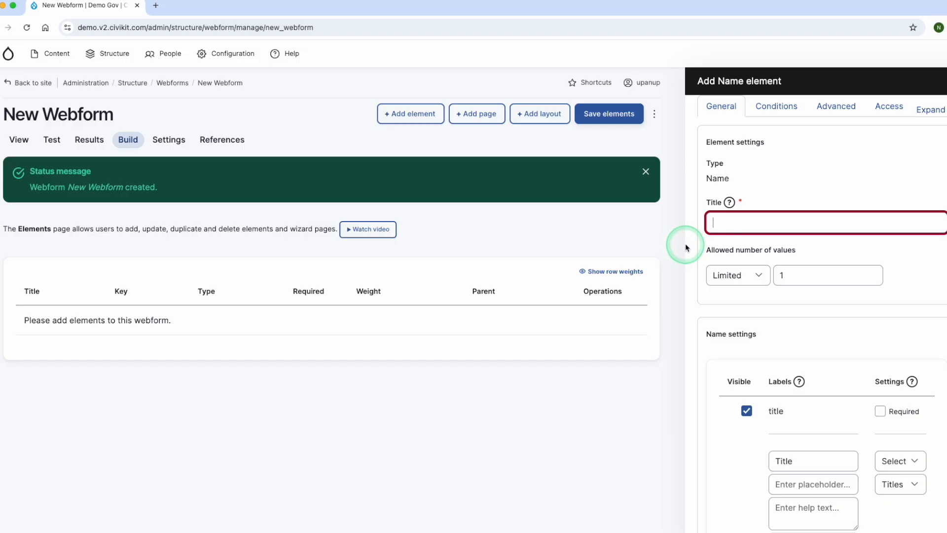
{"action": "left_click_drag", "start_coordinate": [685, 248], "coordinate": [420, 249]}
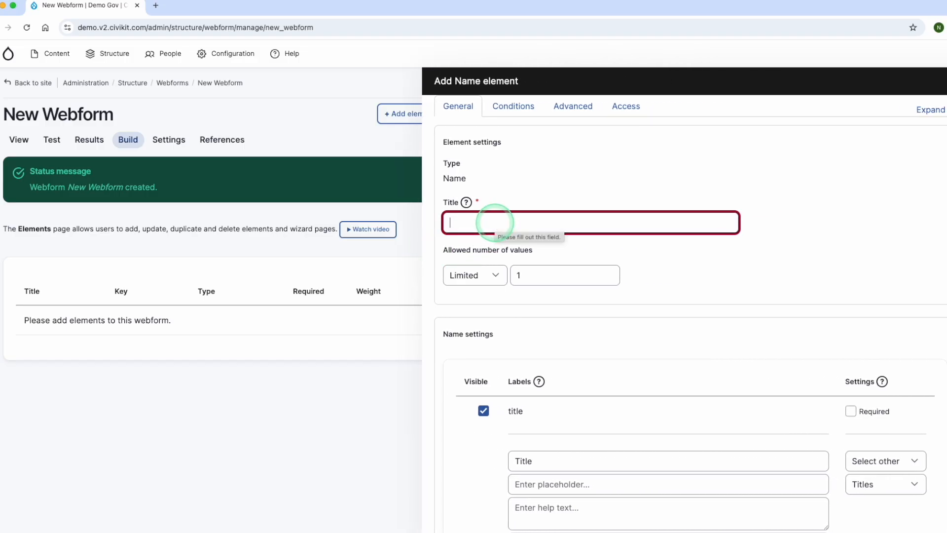
{"action": "type", "text": "Name"}
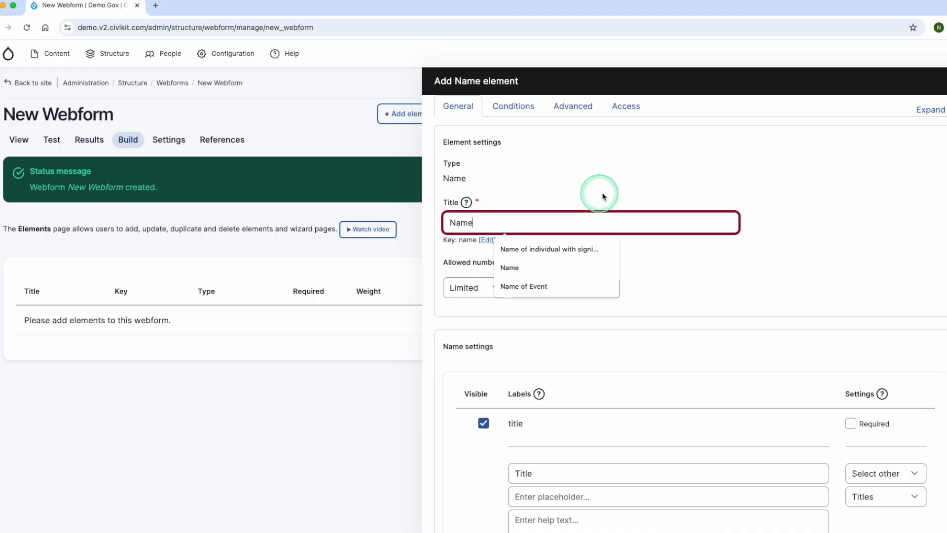
Hide the title, middle, suffix and degree sub-fields of the Name element.
{"action": "scroll", "coordinate": [608, 194], "scroll_direction": "down", "scroll_amount": 3}
{"action": "left_click", "coordinate": [702, 172]}
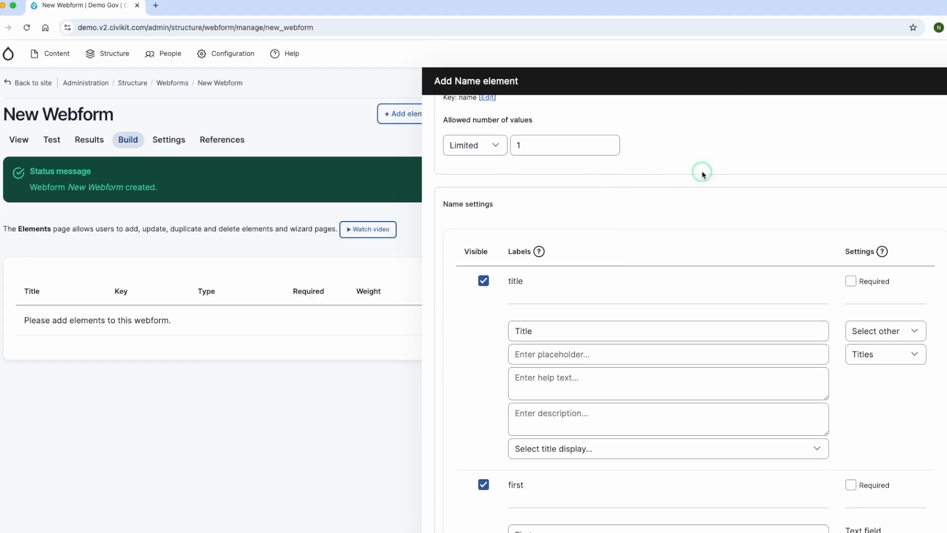
{"action": "scroll", "coordinate": [507, 296], "scroll_direction": "down", "scroll_amount": 1}
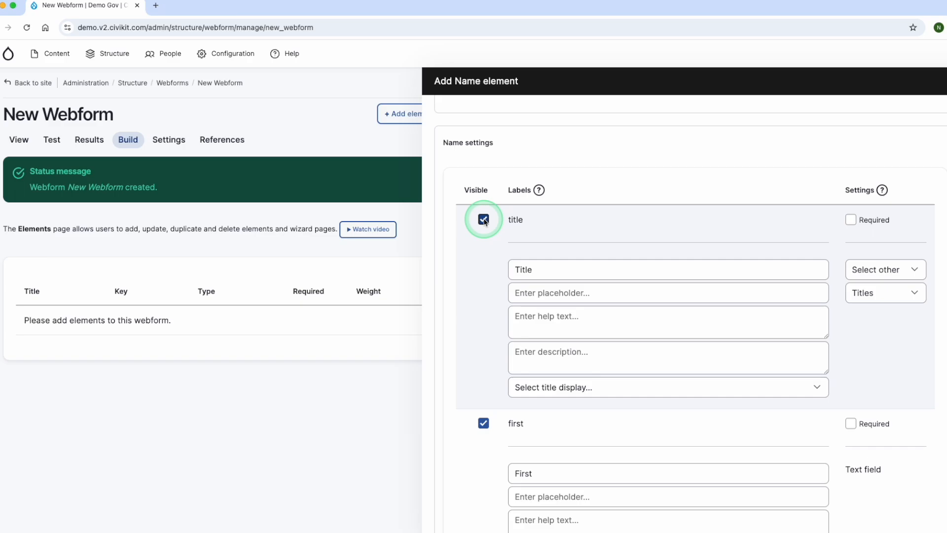
{"action": "left_click", "coordinate": [484, 219]}
{"action": "scroll", "coordinate": [487, 237], "scroll_direction": "down", "scroll_amount": 4}
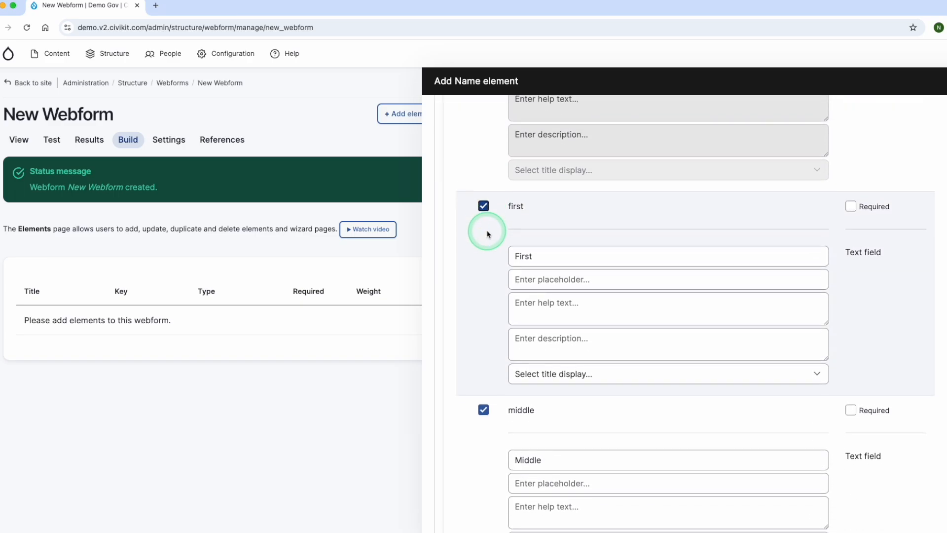
{"action": "scroll", "coordinate": [487, 234], "scroll_direction": "down", "scroll_amount": 1}
{"action": "left_click", "coordinate": [483, 347]}
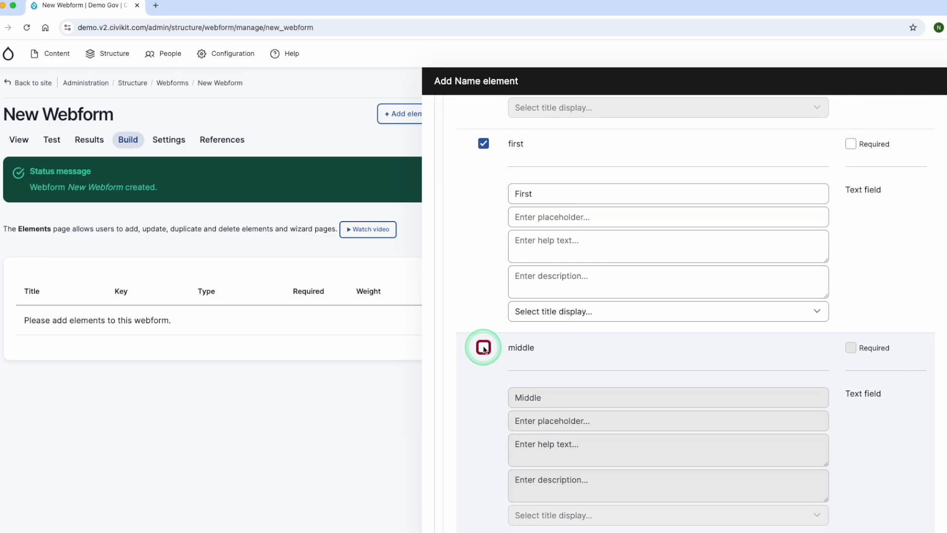
{"action": "scroll", "coordinate": [484, 348], "scroll_direction": "down", "scroll_amount": 6}
{"action": "scroll", "coordinate": [491, 254], "scroll_direction": "down", "scroll_amount": 5}
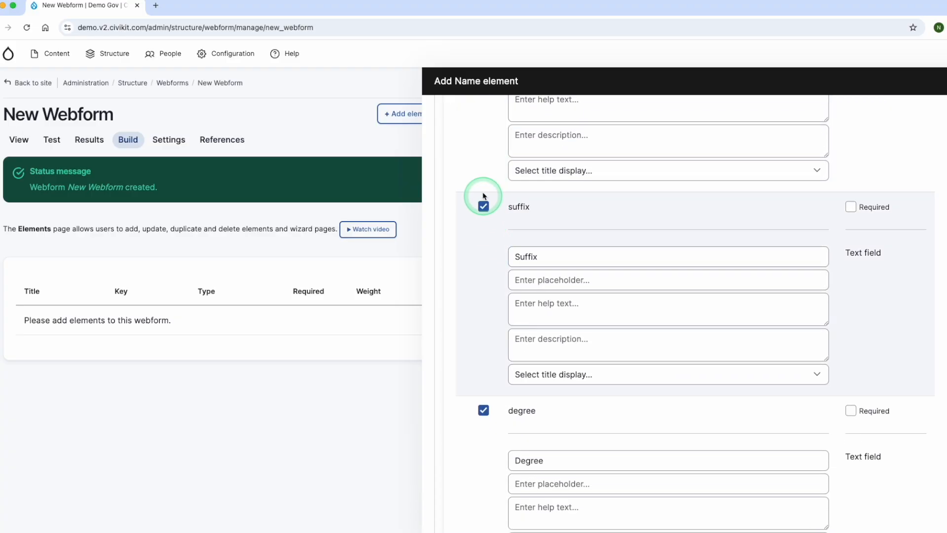
{"action": "left_click", "coordinate": [483, 206]}
{"action": "scroll", "coordinate": [486, 291], "scroll_direction": "down", "scroll_amount": 3}
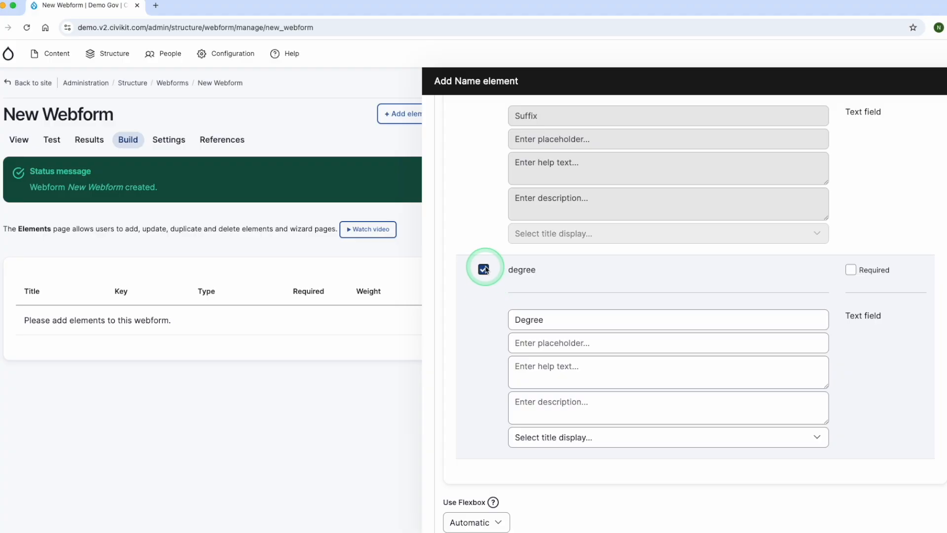
{"action": "left_click", "coordinate": [484, 270]}
Set the Name element's Use Flexbox option to Yes.
{"action": "scroll", "coordinate": [490, 281], "scroll_direction": "down", "scroll_amount": 5}
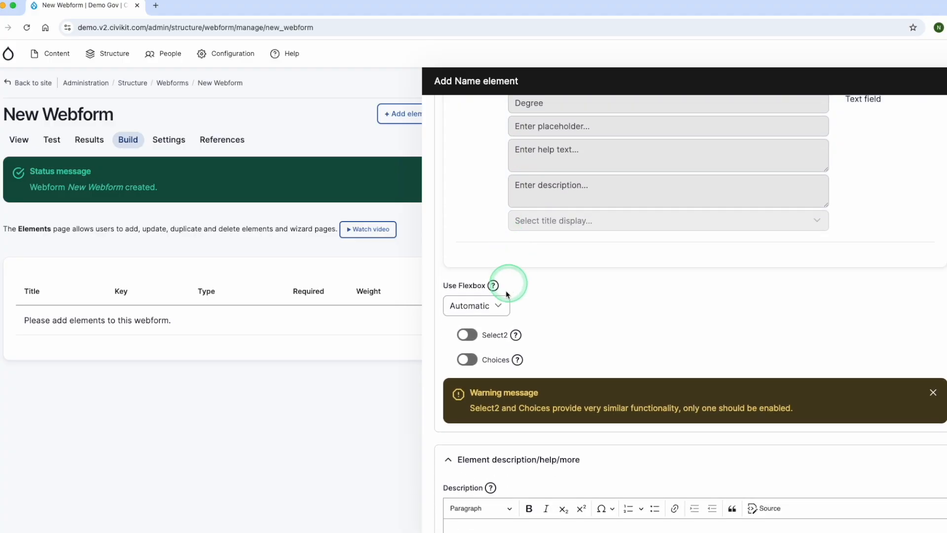
{"action": "left_click", "coordinate": [478, 306]}
{"action": "left_click", "coordinate": [458, 333]}
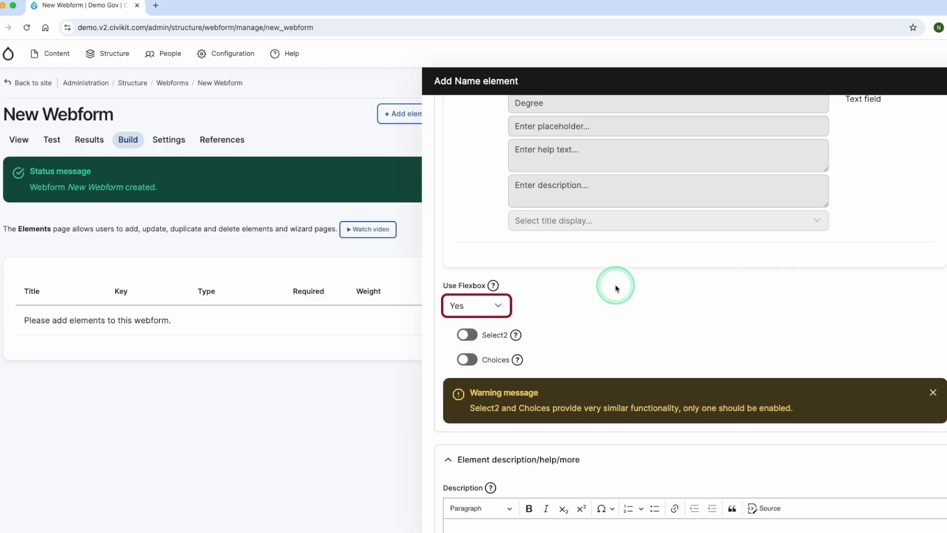
Enter "Please provide your full name" as the Name element's description and collapse the description settings.
{"action": "scroll", "coordinate": [616, 287], "scroll_direction": "down", "scroll_amount": 5}
{"action": "left_click", "coordinate": [558, 280]}
{"action": "type", "text": "Please provd"}
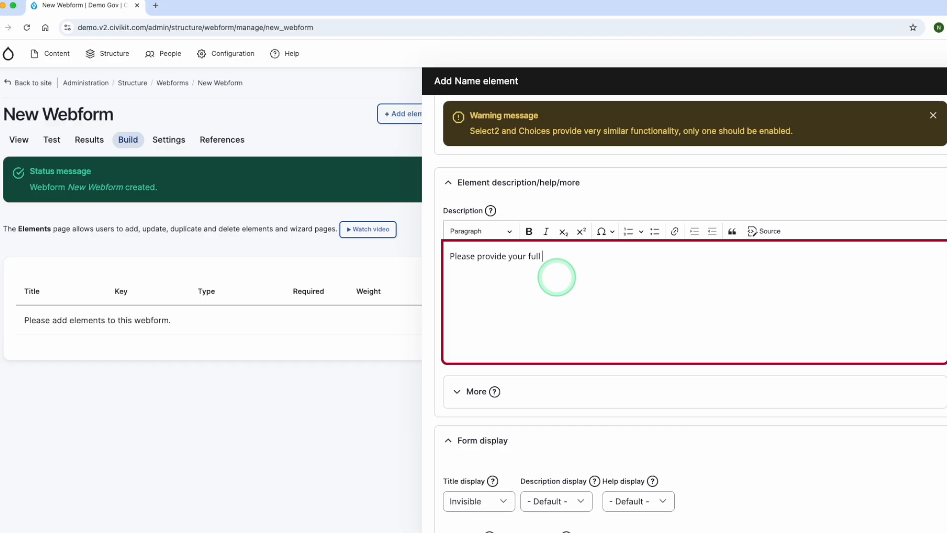
{"action": "scroll", "coordinate": [493, 246], "scroll_direction": "up", "scroll_amount": 2}
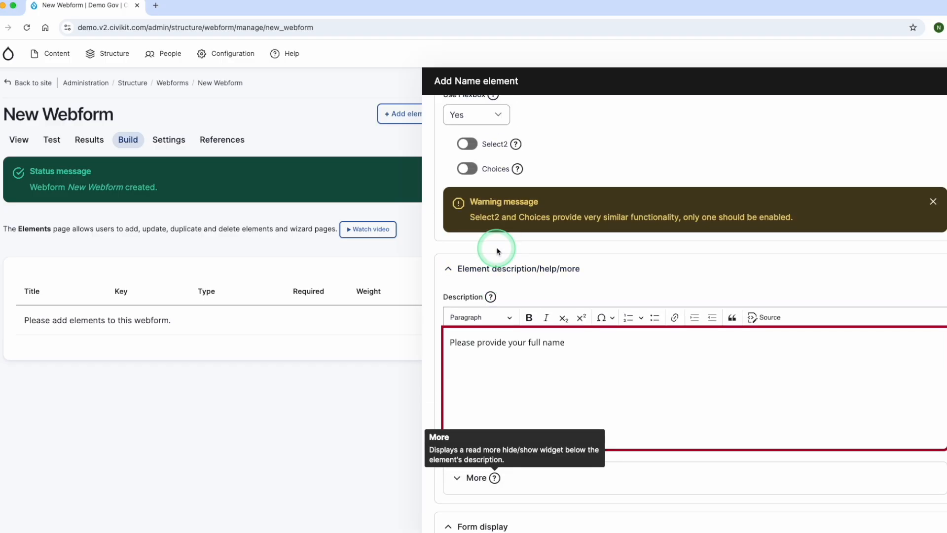
{"action": "left_click", "coordinate": [449, 268]}
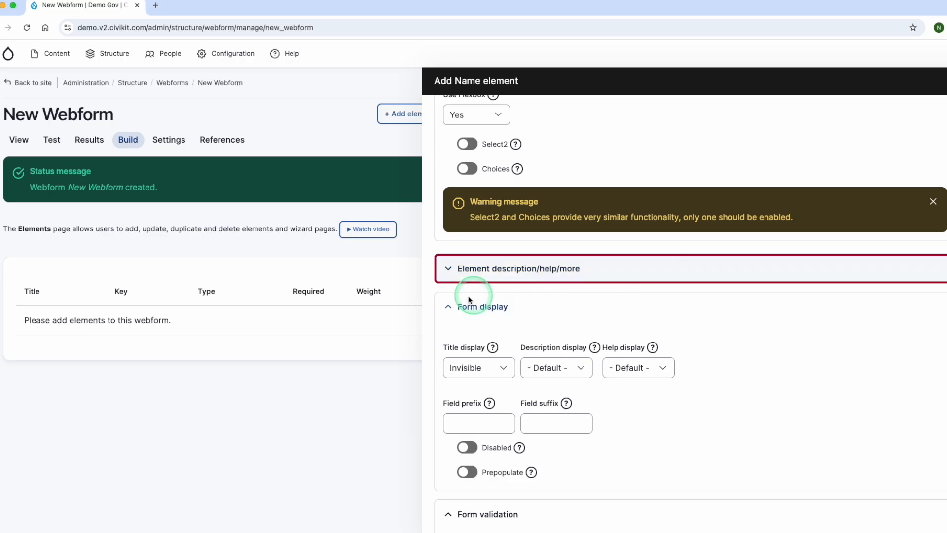
Set both the title display and the description display of the Name element to Before.
{"action": "scroll", "coordinate": [528, 307], "scroll_direction": "down", "scroll_amount": 2}
{"action": "mouse_move", "coordinate": [493, 276]}
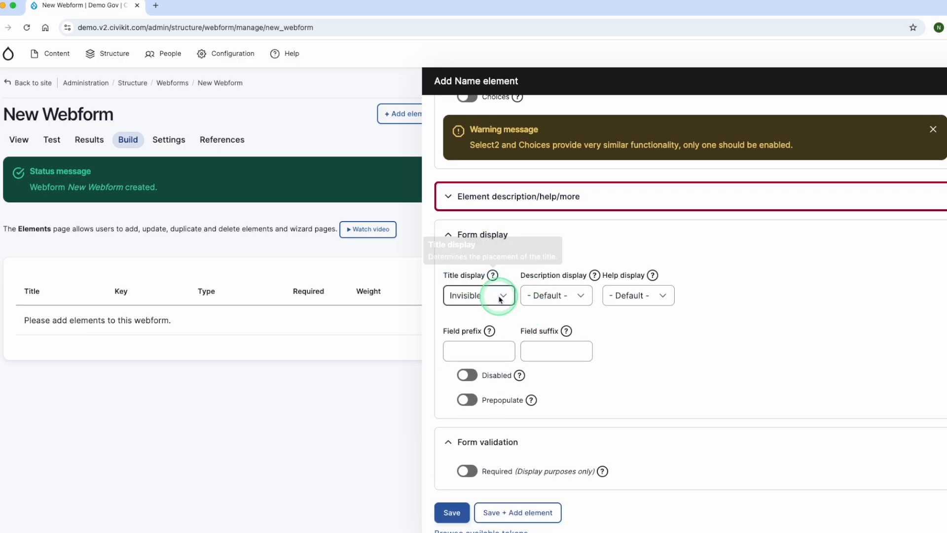
{"action": "left_click", "coordinate": [498, 296]}
{"action": "left_click", "coordinate": [477, 283]}
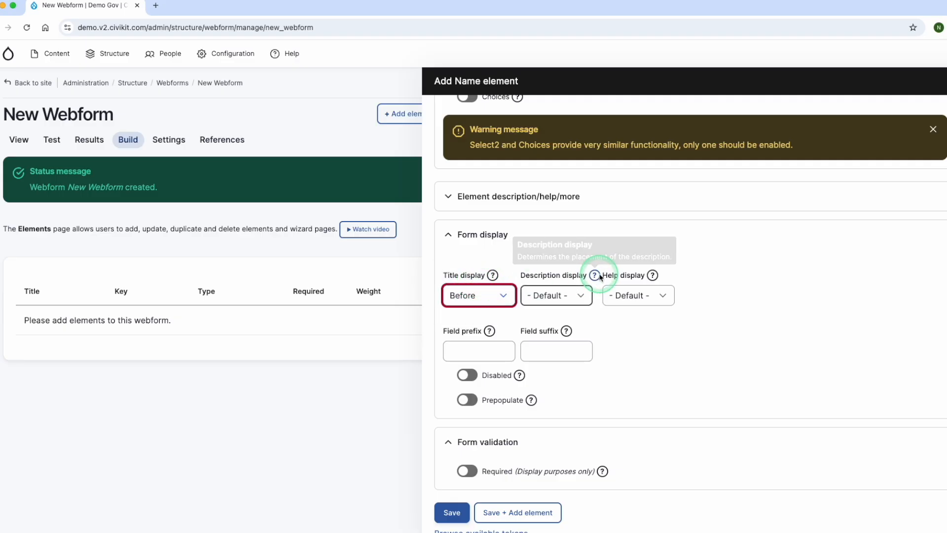
{"action": "left_click", "coordinate": [579, 295]}
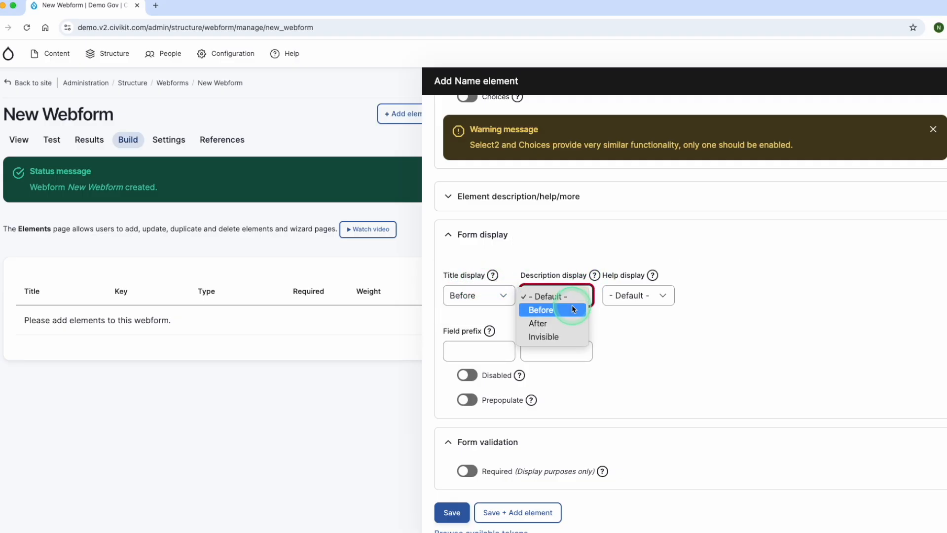
{"action": "left_click", "coordinate": [574, 309]}
{"action": "left_click", "coordinate": [622, 322]}
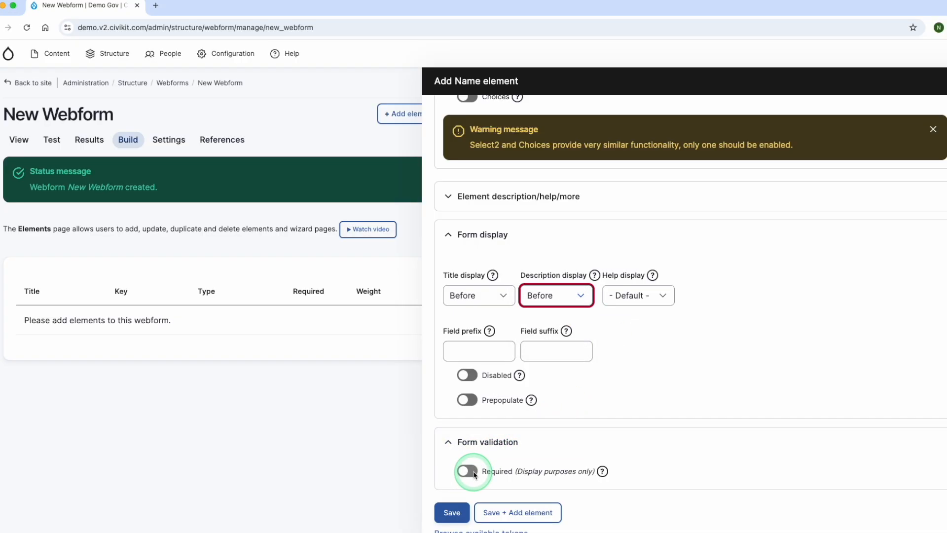
Save the Name element and save the webform's elements.
{"action": "mouse_move", "coordinate": [603, 472]}
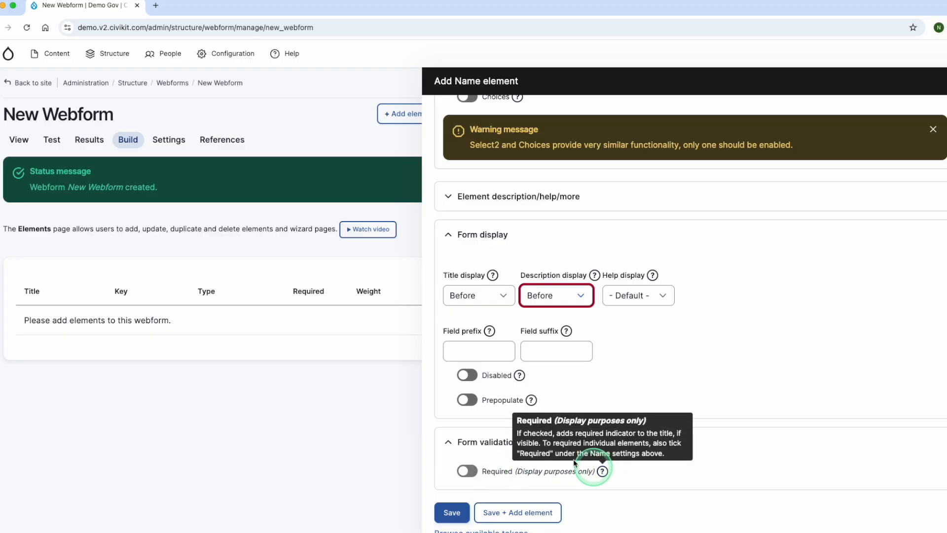
{"action": "left_click", "coordinate": [451, 513]}
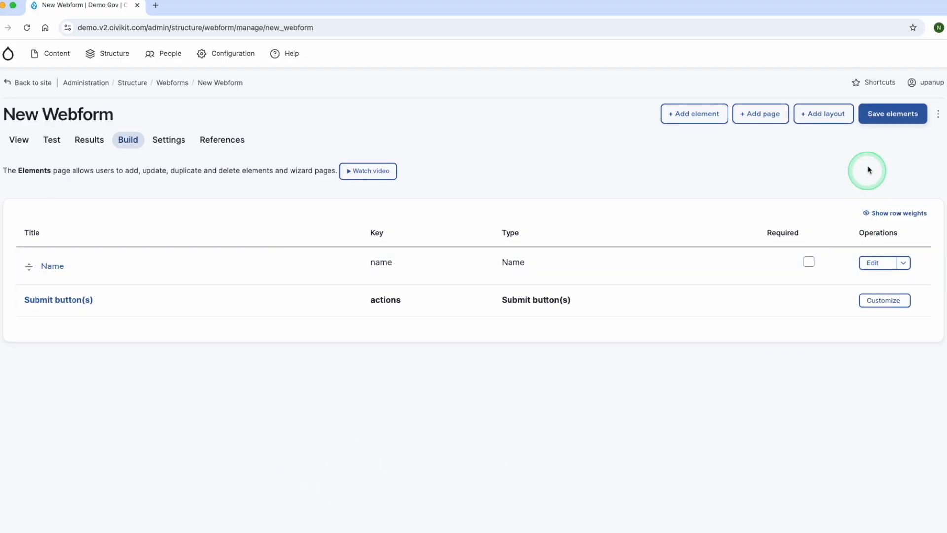
{"action": "left_click", "coordinate": [886, 118]}
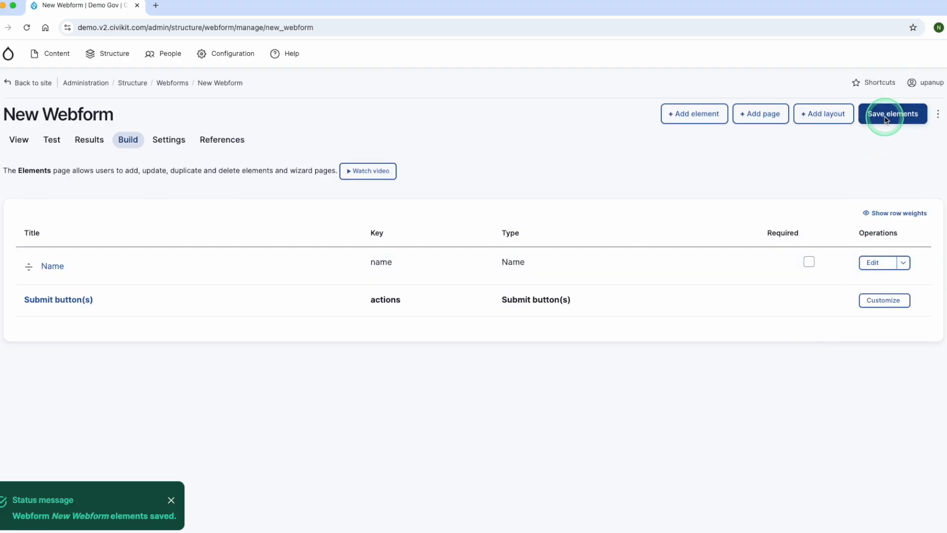
View the public page of the new webform and examine how the Name fields are laid out.
{"action": "left_click", "coordinate": [24, 142]}
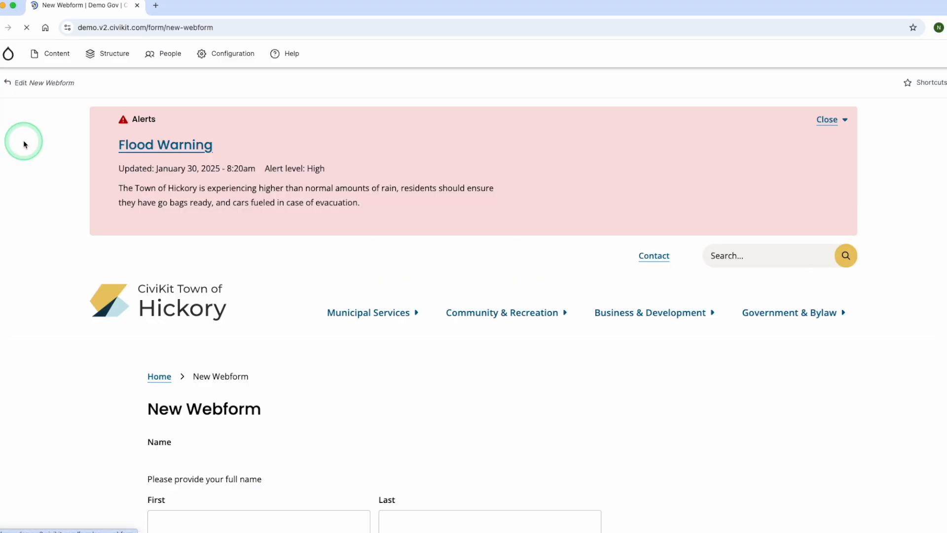
{"action": "scroll", "coordinate": [276, 323], "scroll_direction": "down", "scroll_amount": 4}
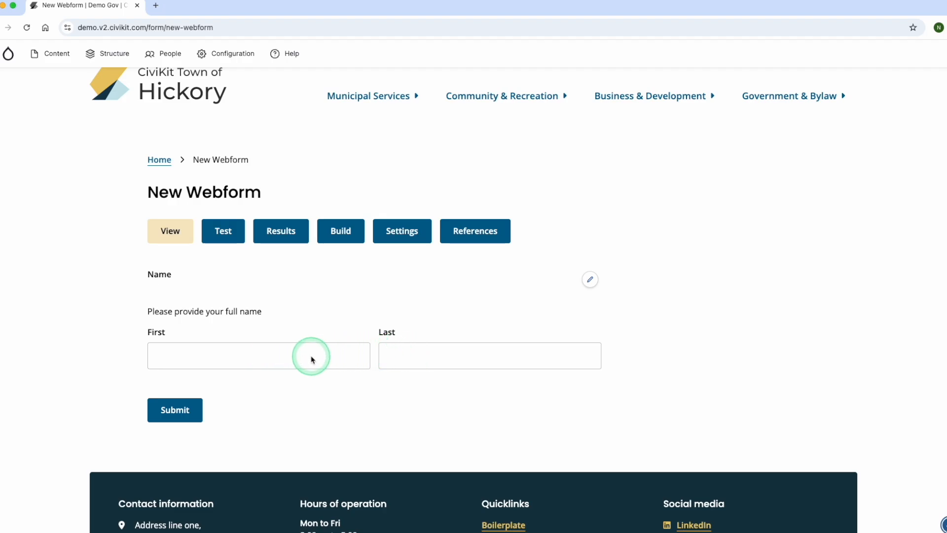
Return to building the webform and add a Telephone element, finding it by searching the element types for "phone".
{"action": "left_click", "coordinate": [343, 233]}
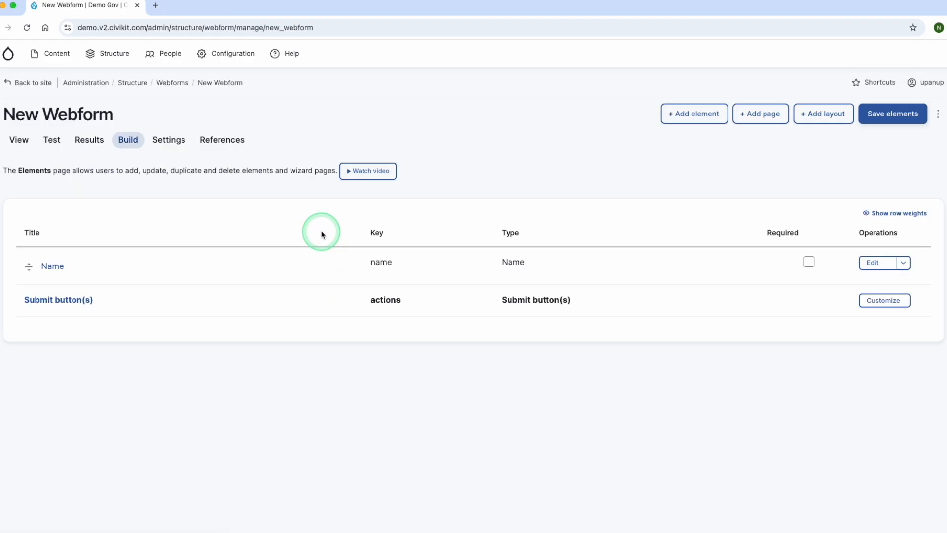
{"action": "left_click", "coordinate": [683, 114]}
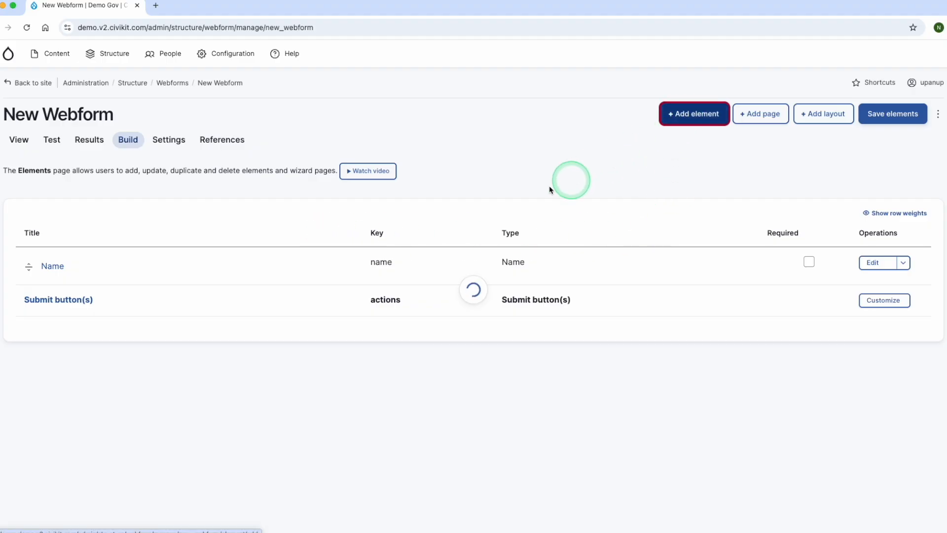
{"action": "type", "text": "phon"}
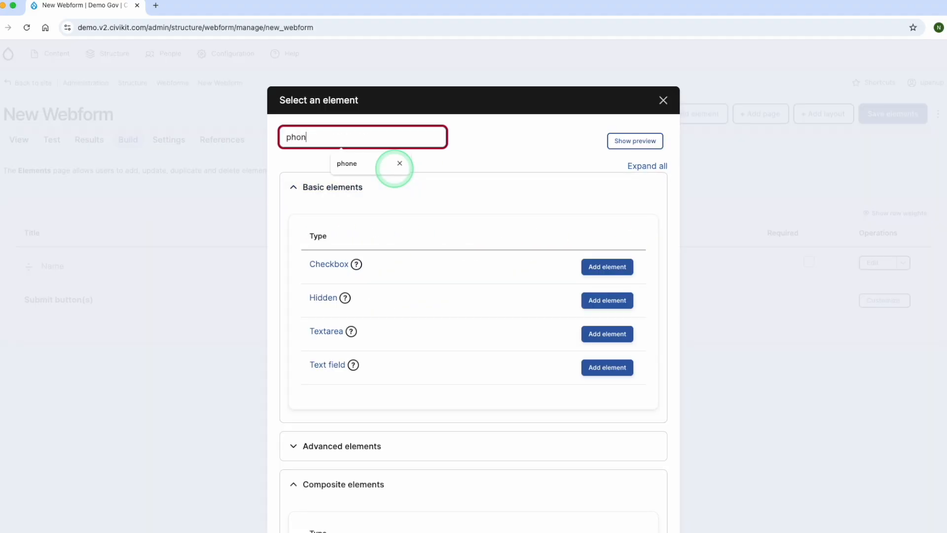
{"action": "left_click", "coordinate": [394, 167]}
{"action": "left_click", "coordinate": [348, 197]}
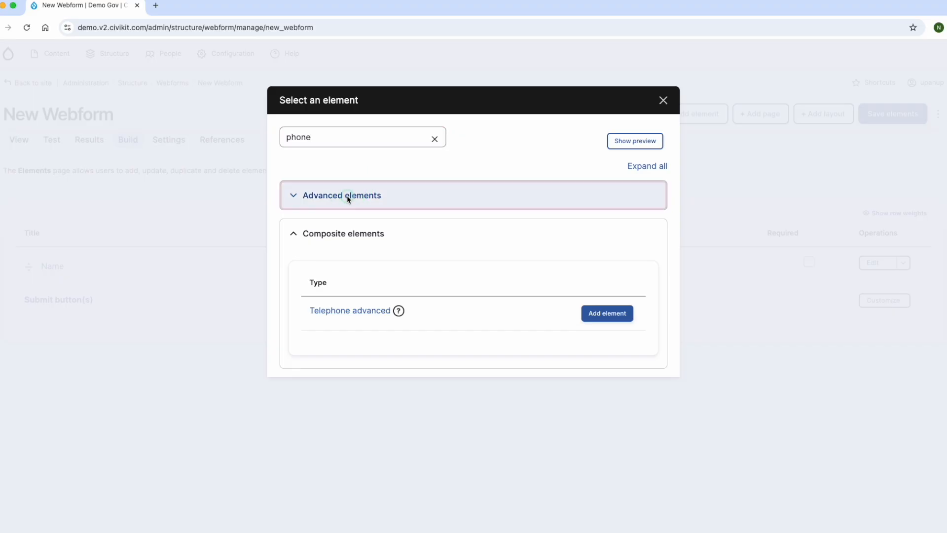
{"action": "mouse_move", "coordinate": [358, 273]}
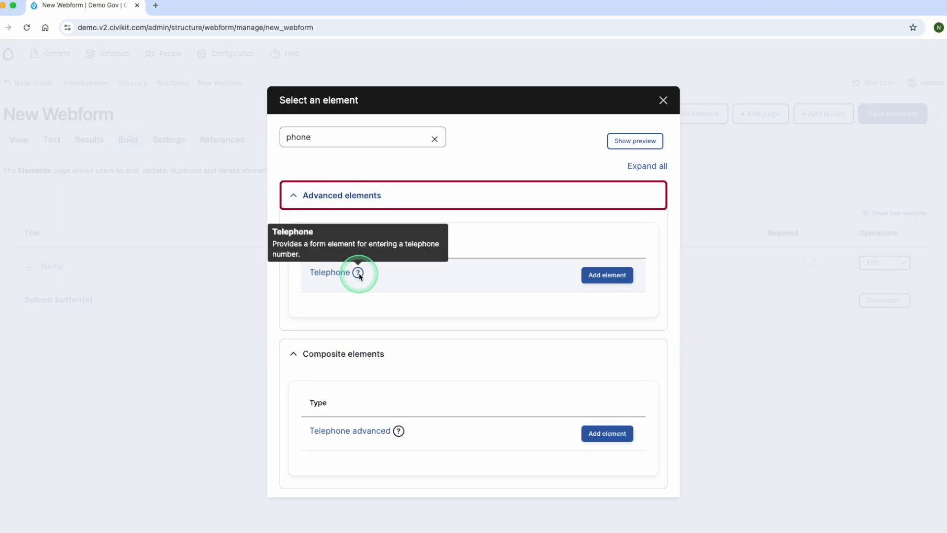
{"action": "left_click", "coordinate": [594, 275]}
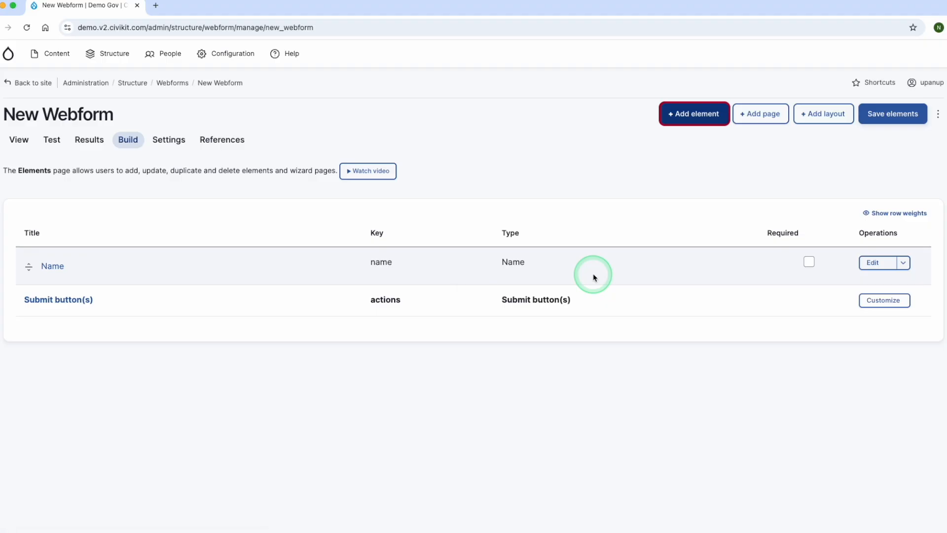
Title the Telephone element "Phone Number" and widen its settings pane.
{"action": "left_click", "coordinate": [756, 220]}
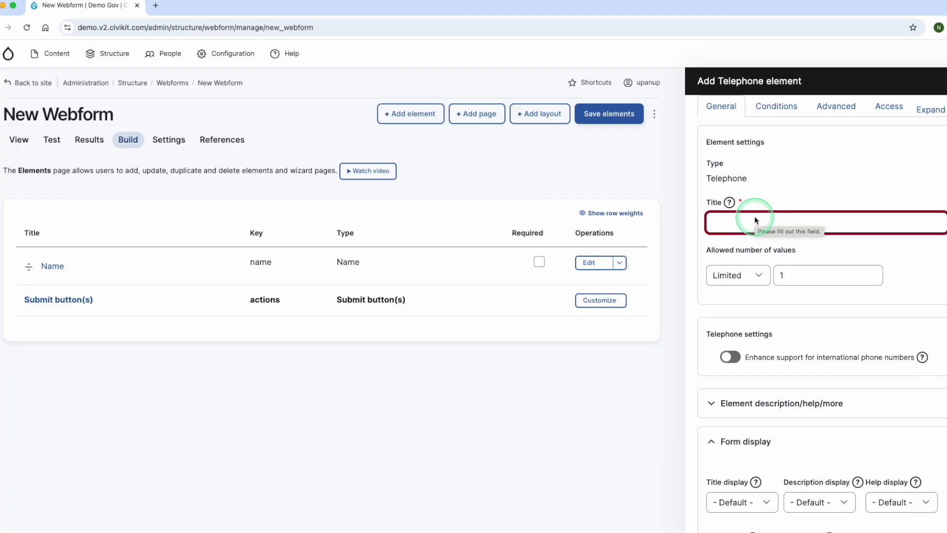
{"action": "type", "text": "PHone"}
{"action": "key", "text": "BackSpace"}
{"action": "key", "text": "BackSpace"}
{"action": "key", "text": "BackSpace"}
{"action": "key", "text": "BackSpace"}
{"action": "type", "text": "hone Number"}
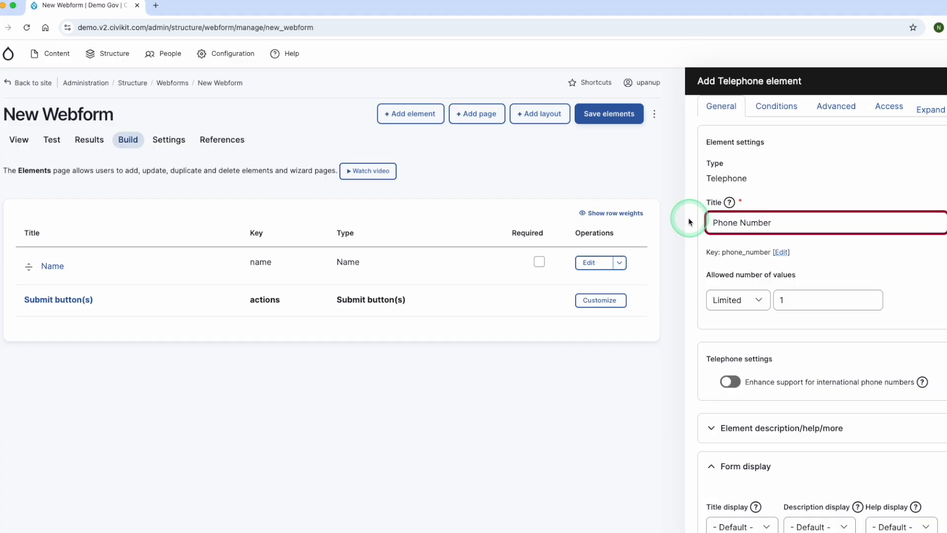
{"action": "left_click_drag", "start_coordinate": [685, 220], "coordinate": [517, 219]}
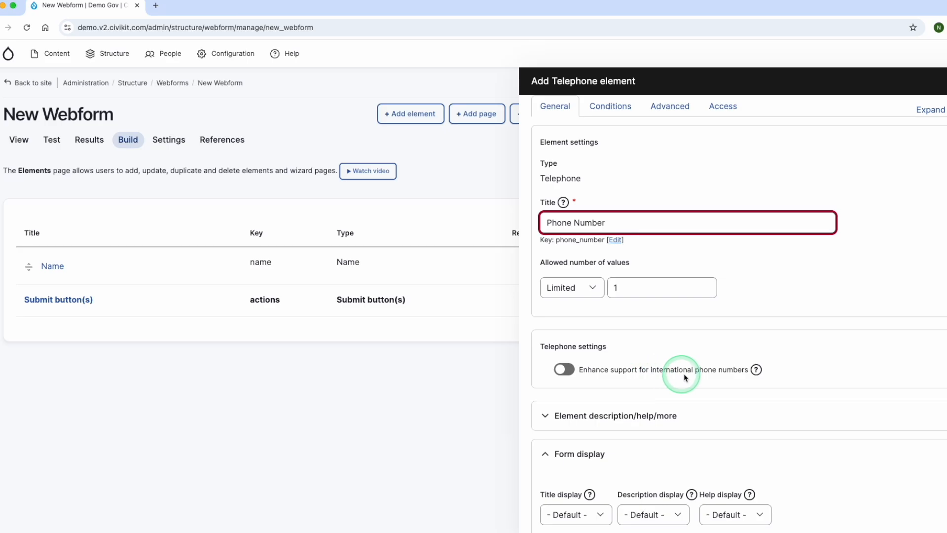
Enter "Please provide the main contact phone number" as the Telephone element's description and collapse the description settings.
{"action": "mouse_move", "coordinate": [757, 372]}
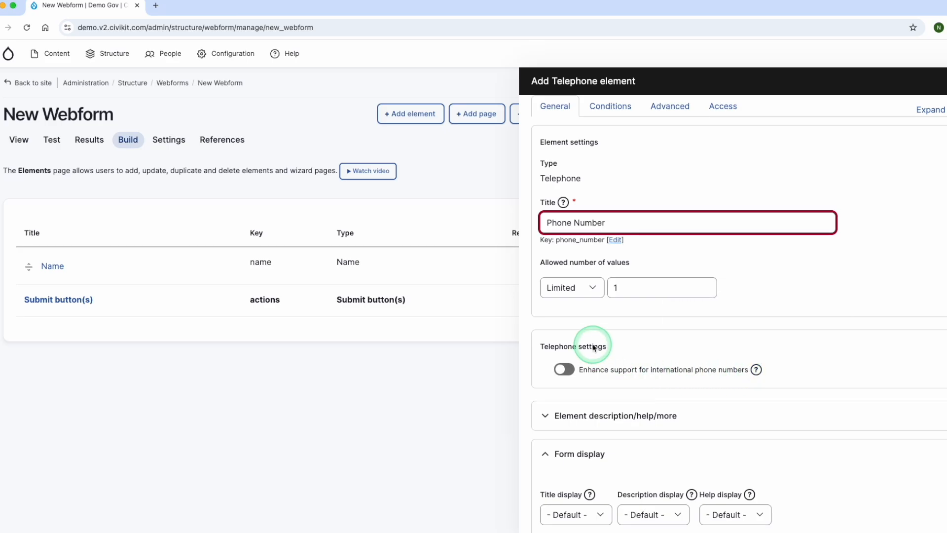
{"action": "scroll", "coordinate": [602, 331], "scroll_direction": "down", "scroll_amount": 3}
{"action": "left_click", "coordinate": [567, 294]}
{"action": "mouse_move", "coordinate": [589, 323]}
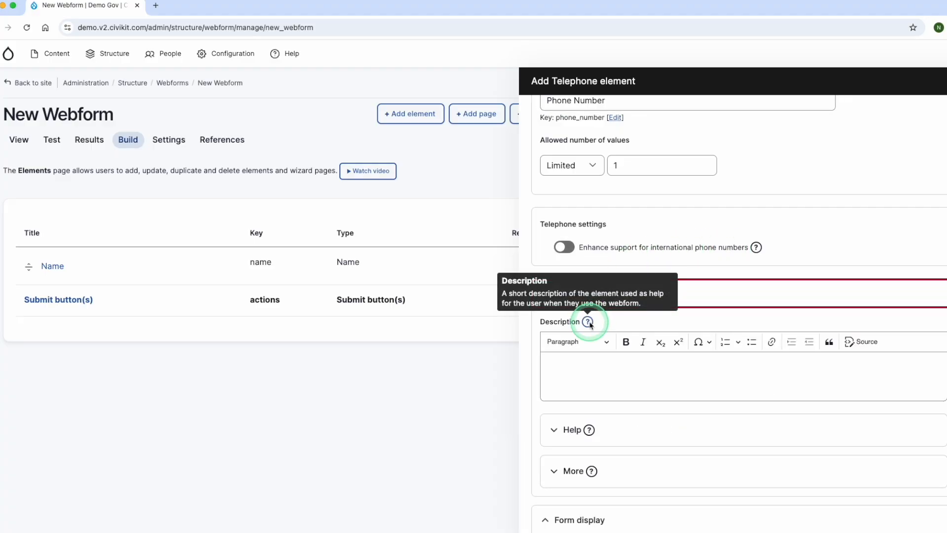
{"action": "left_click", "coordinate": [572, 361]}
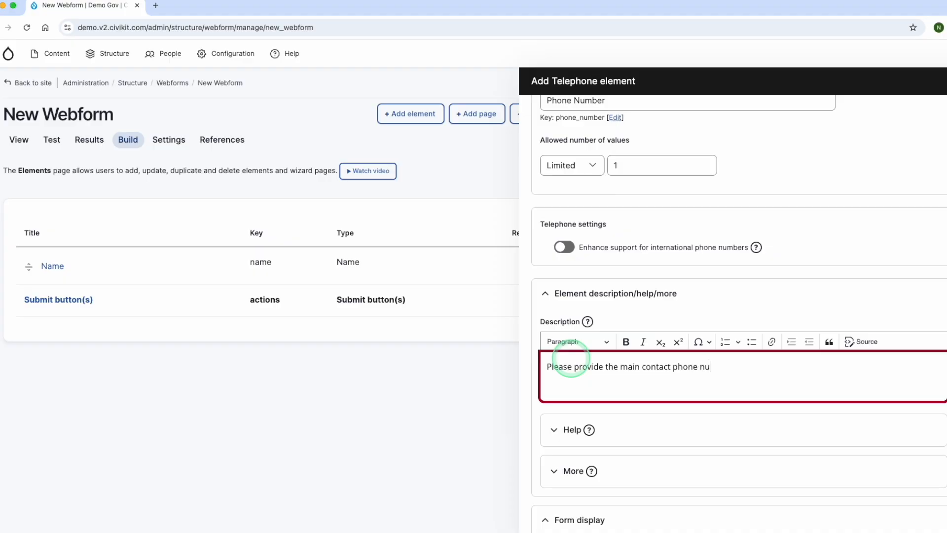
{"action": "left_click", "coordinate": [557, 293]}
Set both the title display and the description display of the Telephone element to Before.
{"action": "scroll", "coordinate": [626, 308], "scroll_direction": "down", "scroll_amount": 3}
{"action": "left_click", "coordinate": [628, 303]}
{"action": "scroll", "coordinate": [628, 306], "scroll_direction": "down", "scroll_amount": 1}
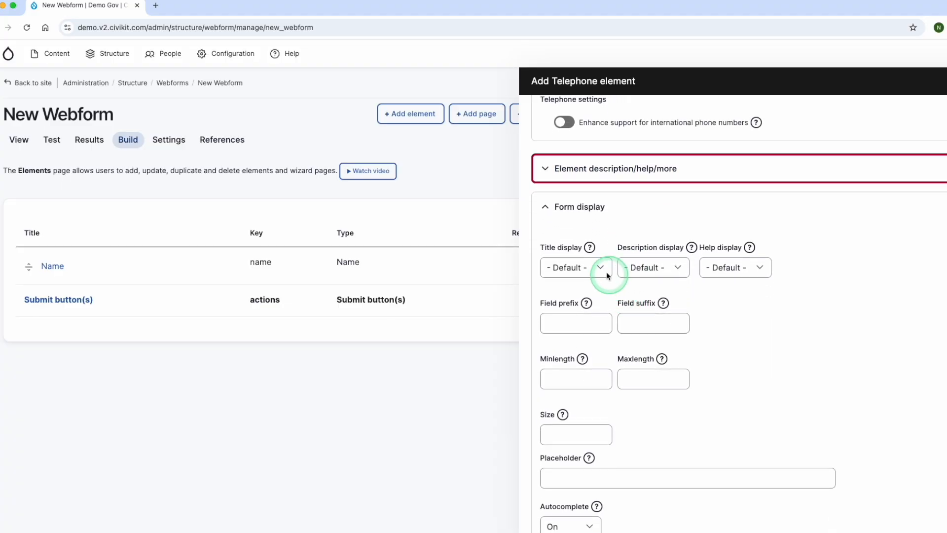
{"action": "left_click", "coordinate": [593, 266]}
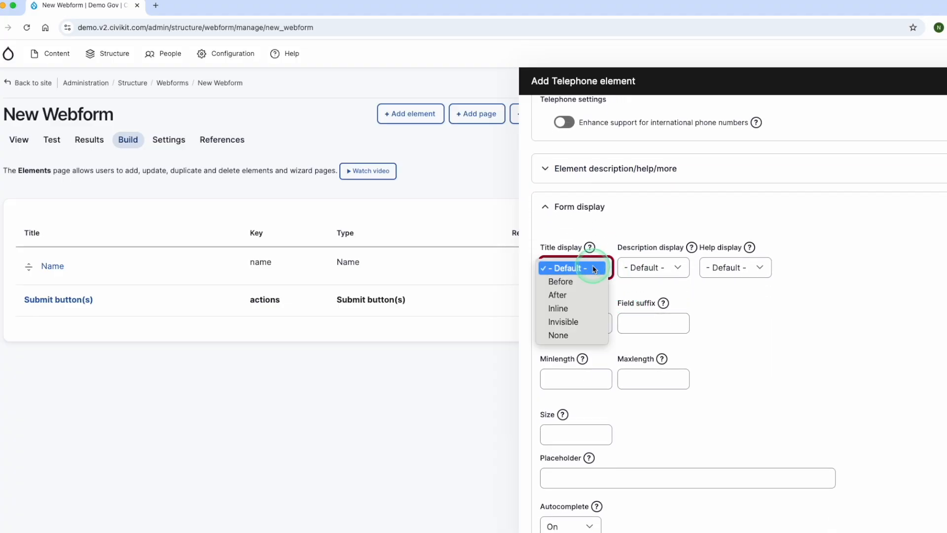
{"action": "left_click", "coordinate": [564, 282]}
{"action": "left_click", "coordinate": [651, 271]}
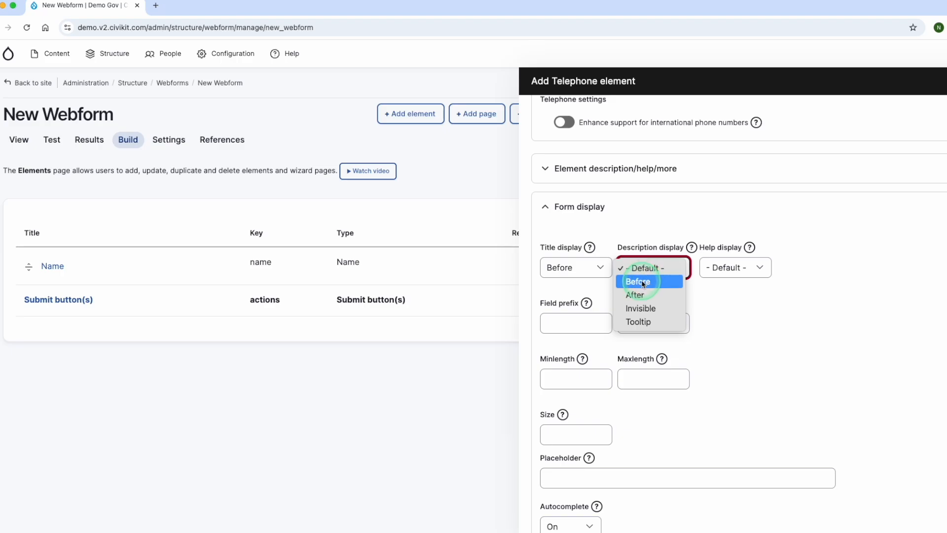
{"action": "left_click", "coordinate": [641, 282]}
Enter a sample ten-digit phone number with dashes as the Telephone element's placeholder and check the help for the Autocomplete setting.
{"action": "scroll", "coordinate": [809, 289], "scroll_direction": "down", "scroll_amount": 4}
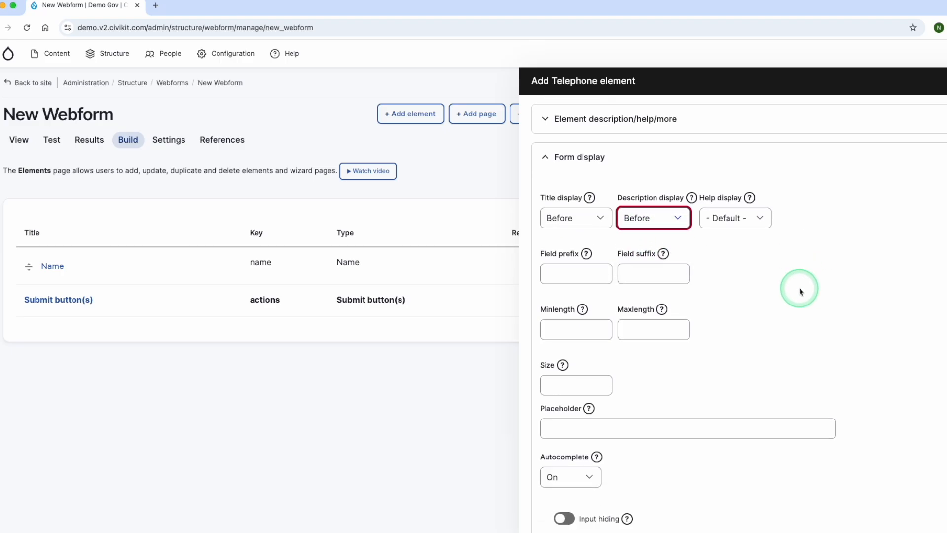
{"action": "scroll", "coordinate": [800, 290], "scroll_direction": "down", "scroll_amount": 1}
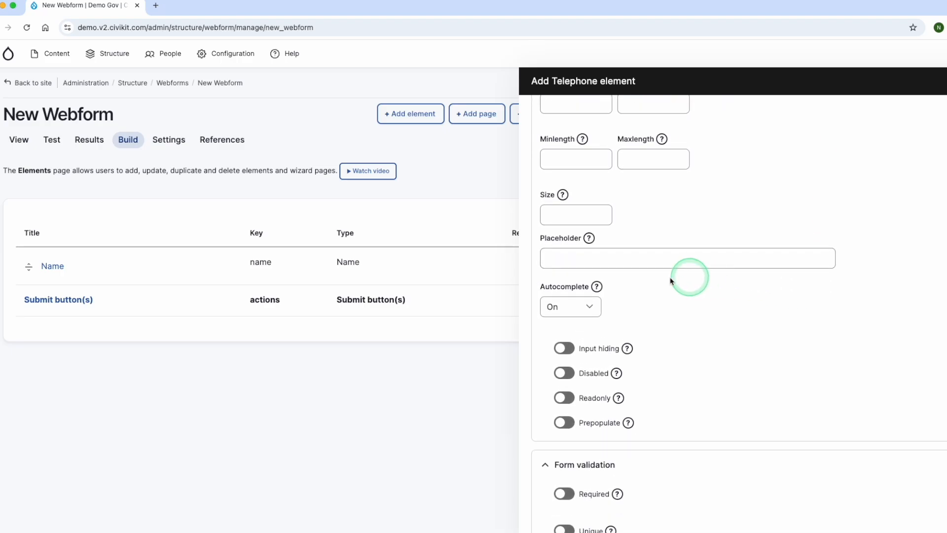
{"action": "mouse_move", "coordinate": [589, 239]}
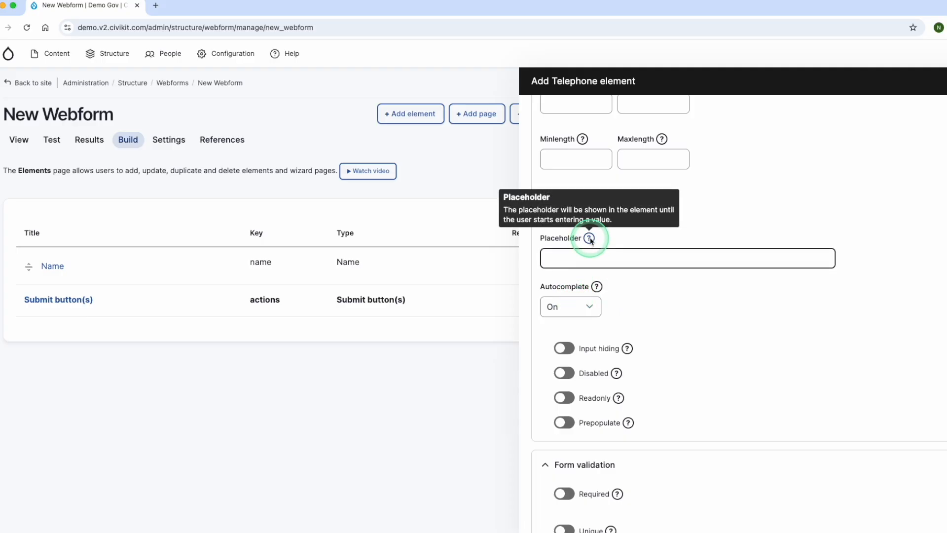
{"action": "left_click", "coordinate": [589, 262]}
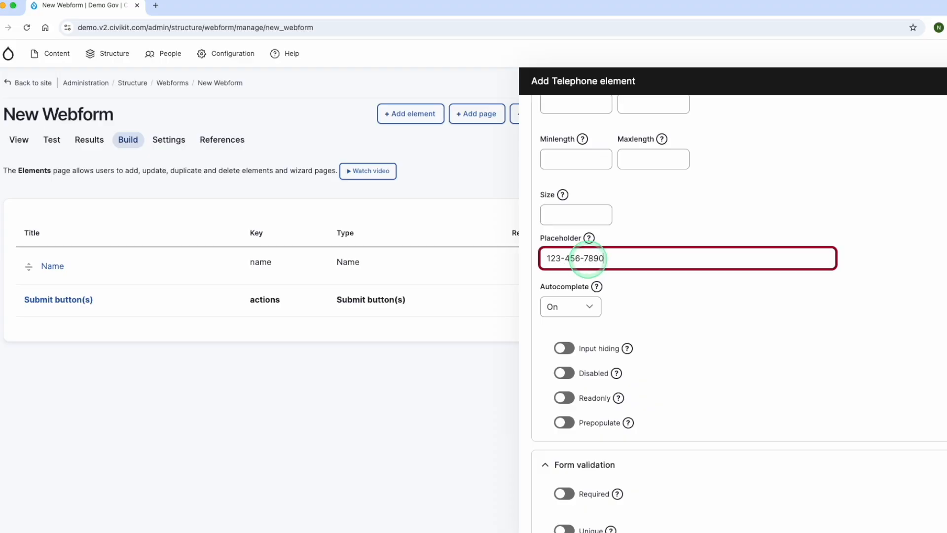
{"action": "left_click", "coordinate": [583, 308]}
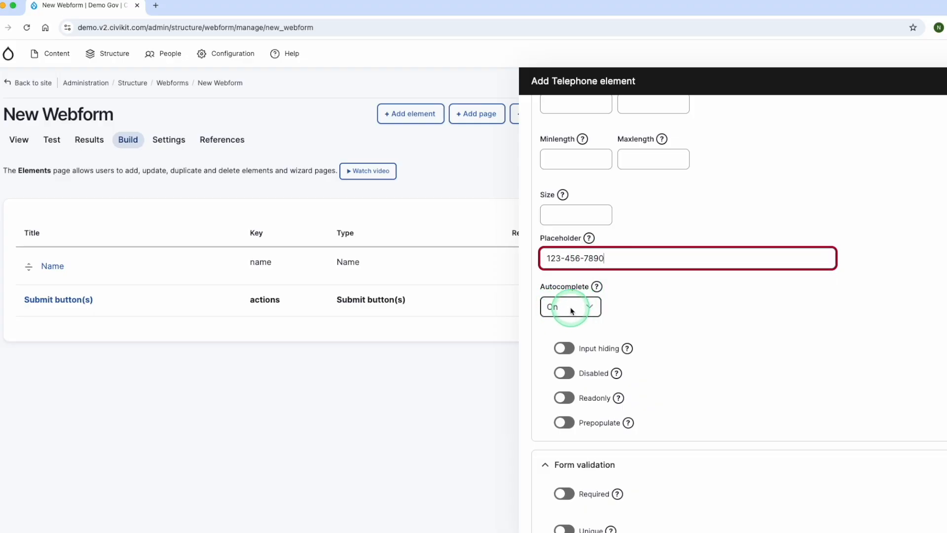
{"action": "left_click", "coordinate": [601, 292]}
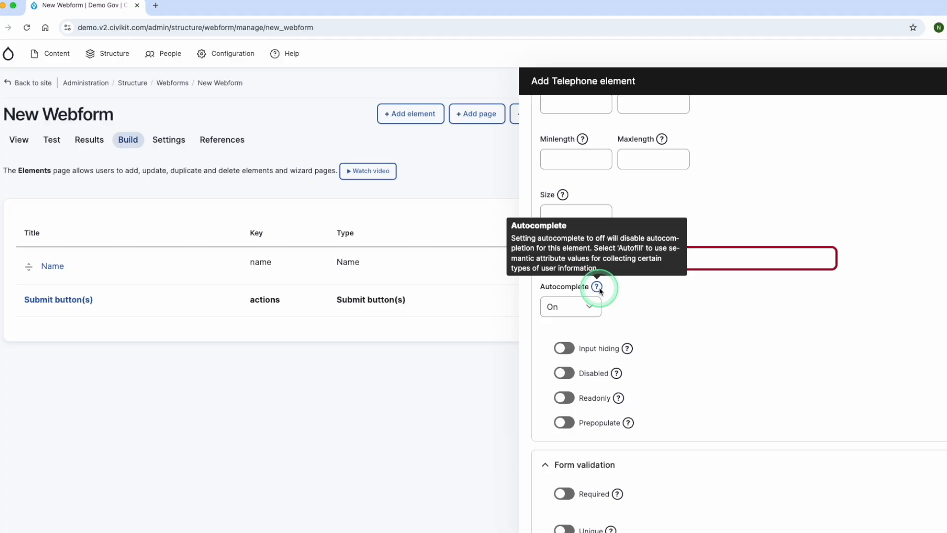
Save the Telephone element and save the webform's elements.
{"action": "scroll", "coordinate": [567, 395], "scroll_direction": "down", "scroll_amount": 2}
{"action": "left_click", "coordinate": [546, 513]}
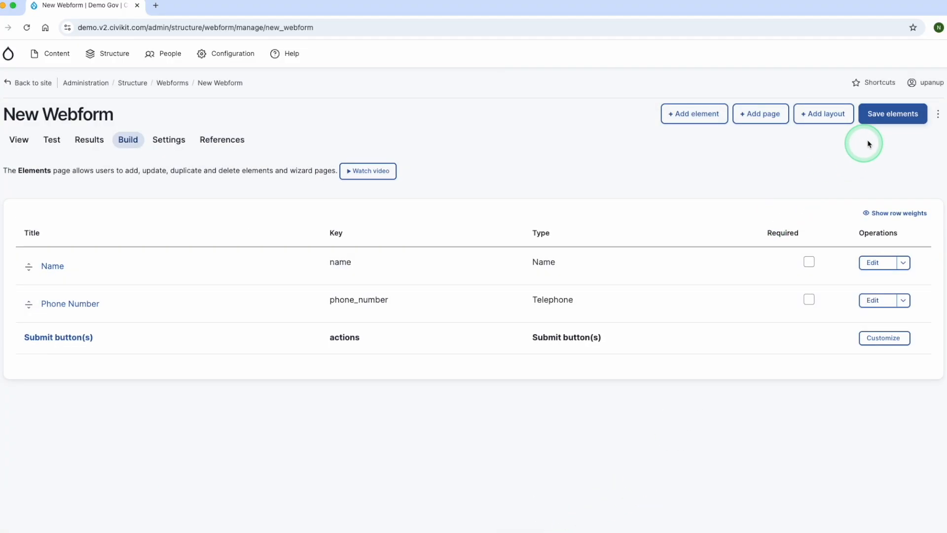
{"action": "left_click", "coordinate": [885, 120]}
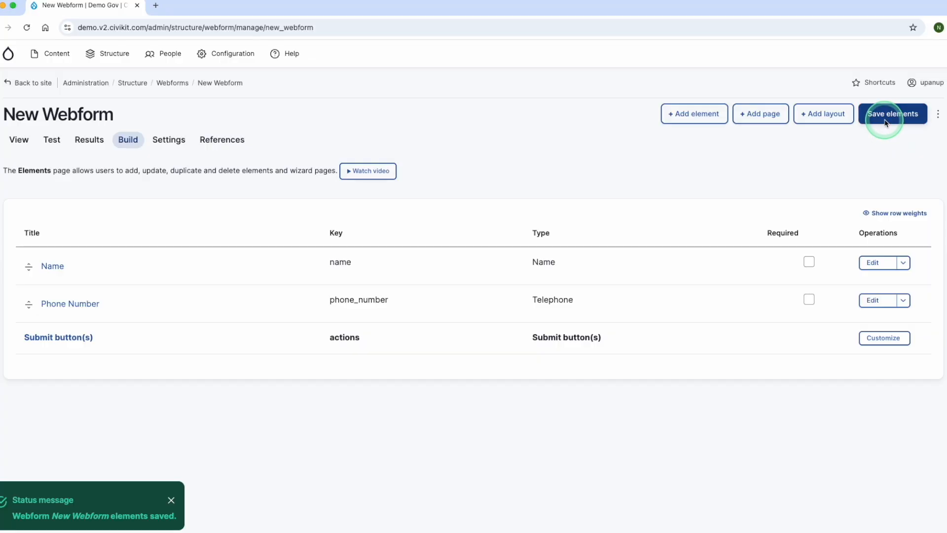
View the public page of the webform and examine how the Phone Number field, its description and placeholder are displayed.
{"action": "left_click", "coordinate": [25, 143]}
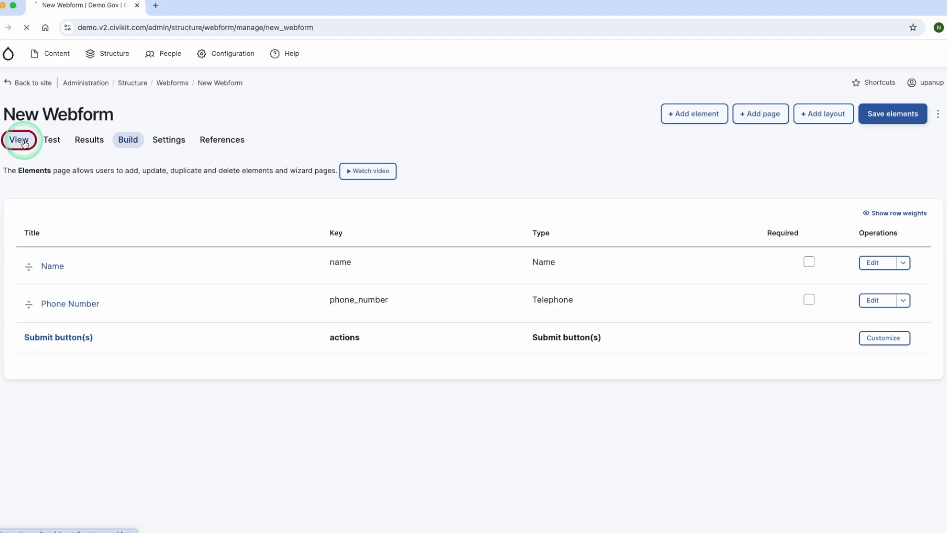
{"action": "scroll", "coordinate": [148, 211], "scroll_direction": "down", "scroll_amount": 5}
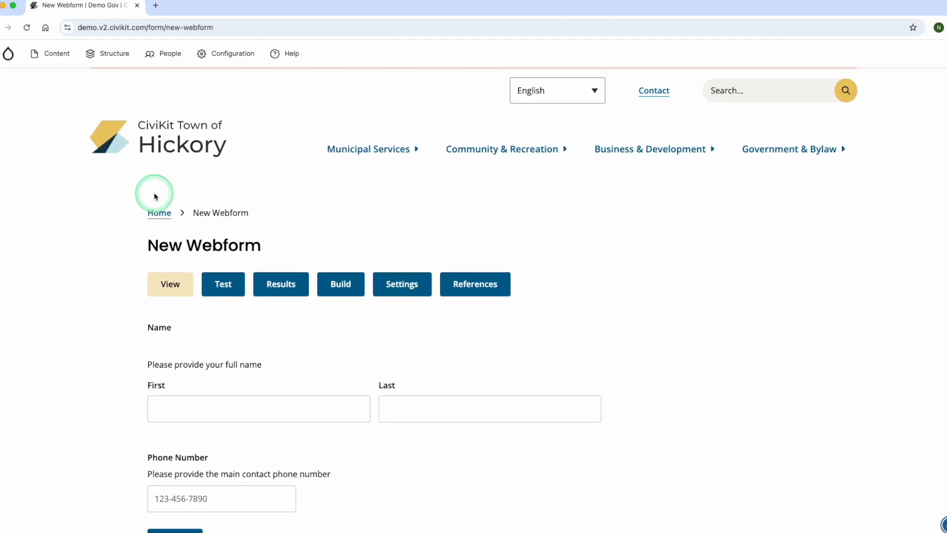
{"action": "scroll", "coordinate": [155, 195], "scroll_direction": "down", "scroll_amount": 3}
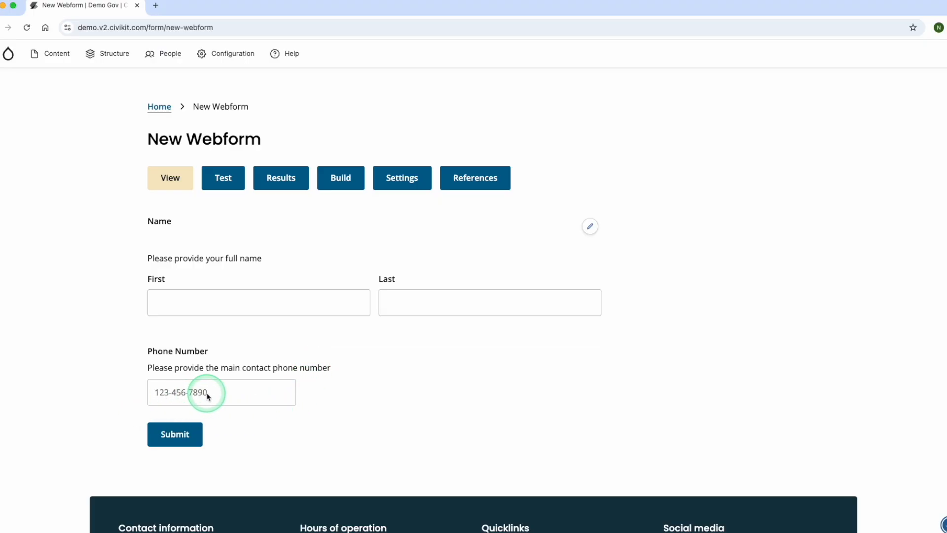
Return to building the webform and add a Textarea element, finding it by searching the element types for "text".
{"action": "left_click", "coordinate": [353, 181]}
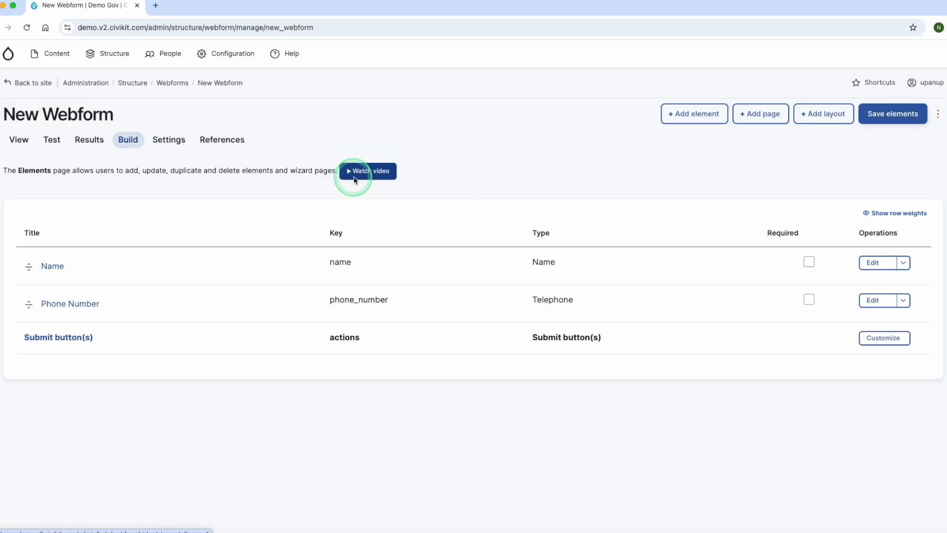
{"action": "left_click", "coordinate": [692, 116]}
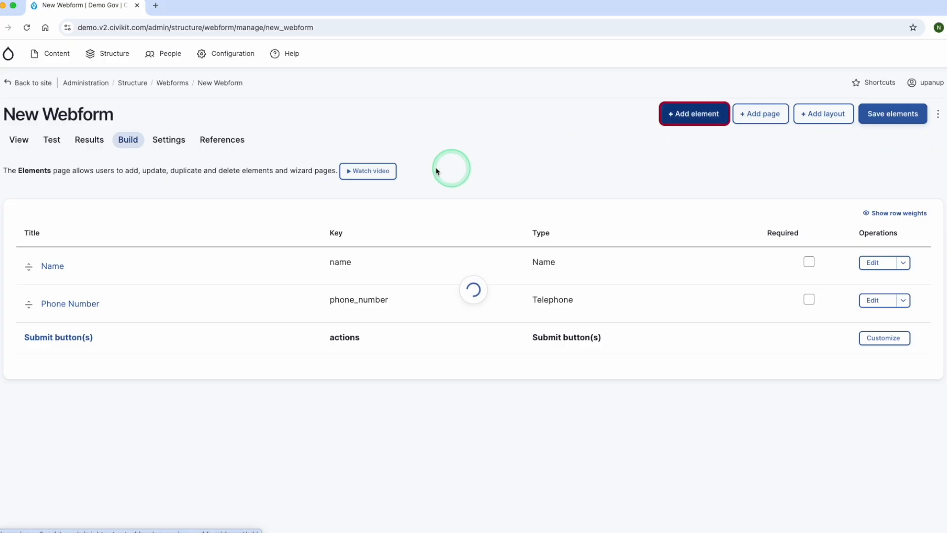
{"action": "type", "text": "text"}
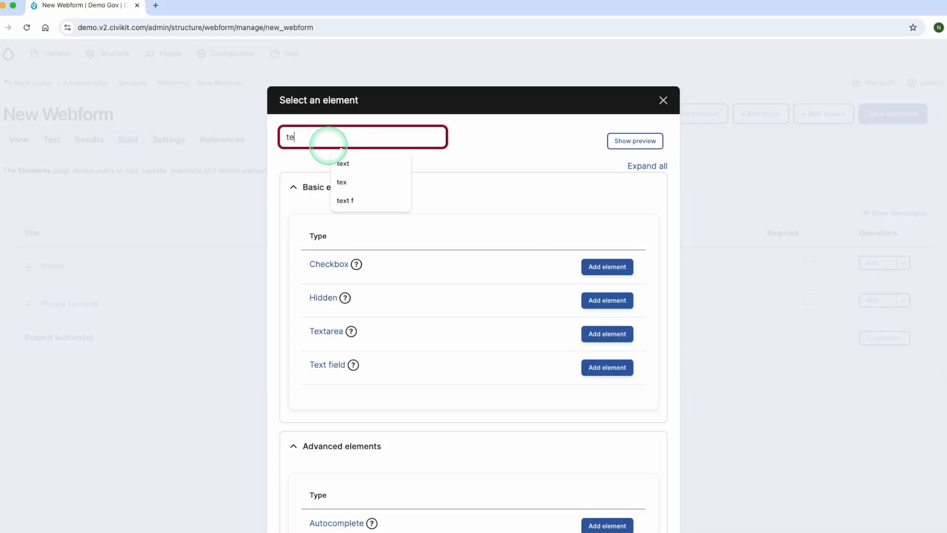
{"action": "key", "text": "BackSpace"}
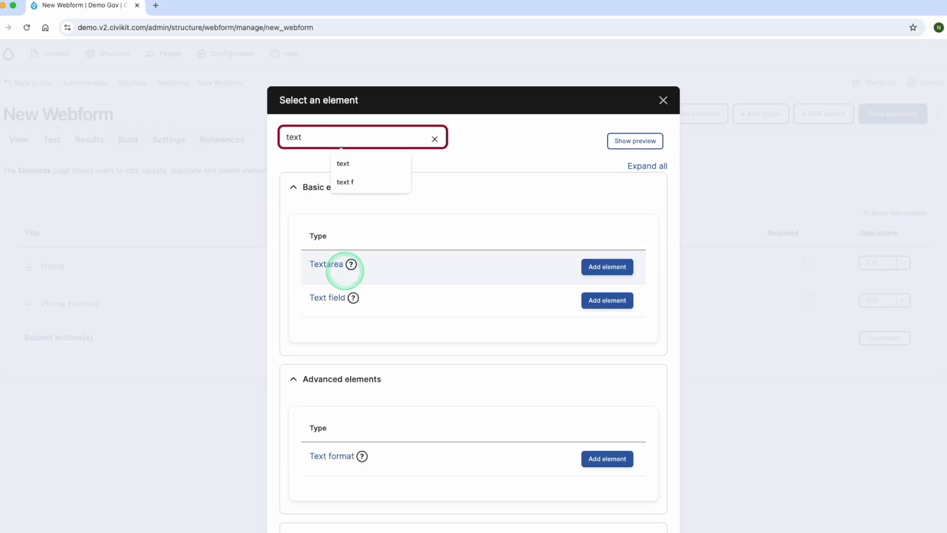
{"action": "mouse_move", "coordinate": [352, 265]}
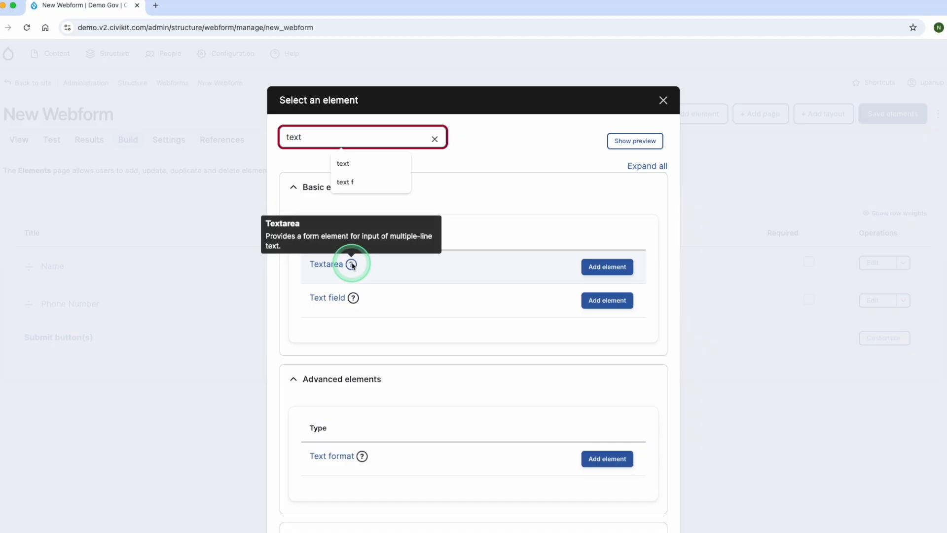
{"action": "mouse_move", "coordinate": [353, 300]}
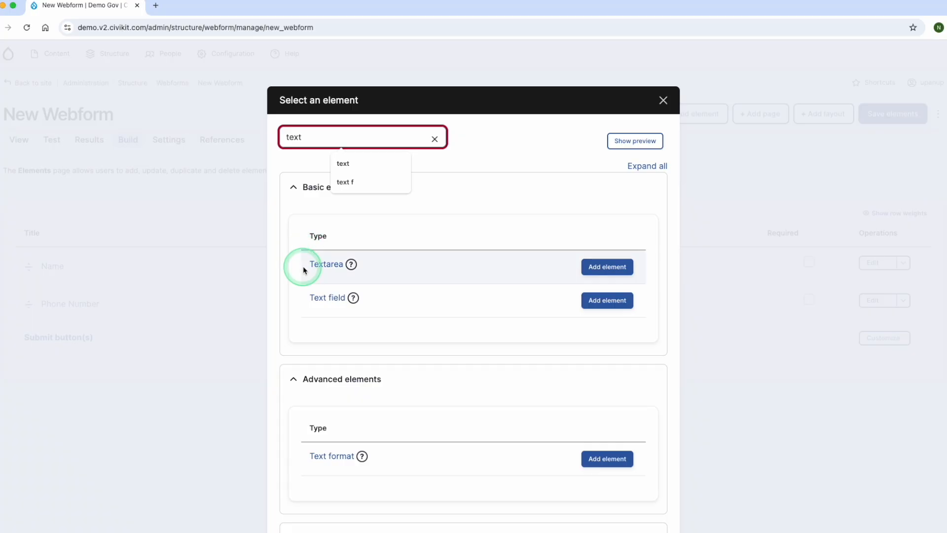
{"action": "left_click", "coordinate": [619, 268]}
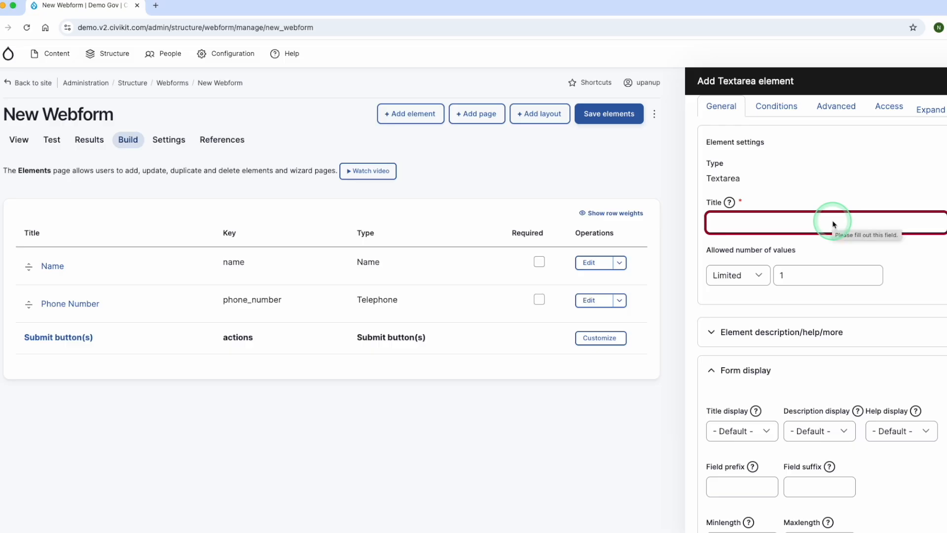
Title the Textarea element "Let us know the reason for contacting us".
{"action": "type", "text": "L"}
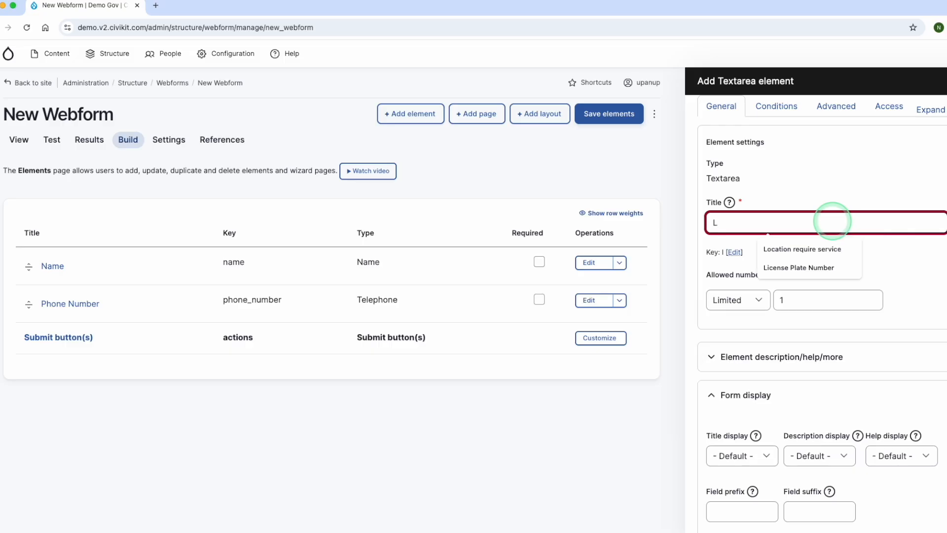
{"action": "type", "text": "et"}
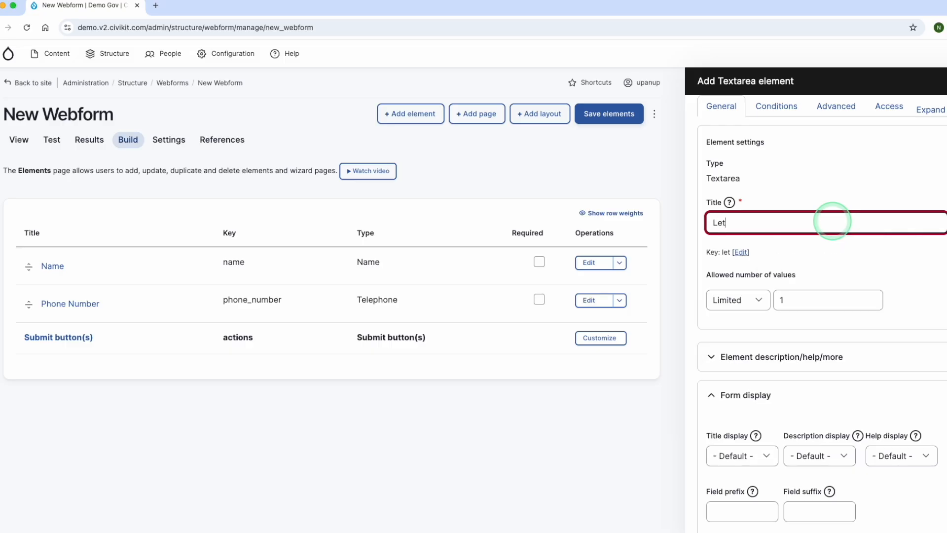
{"action": "type", "text": " us know the "}
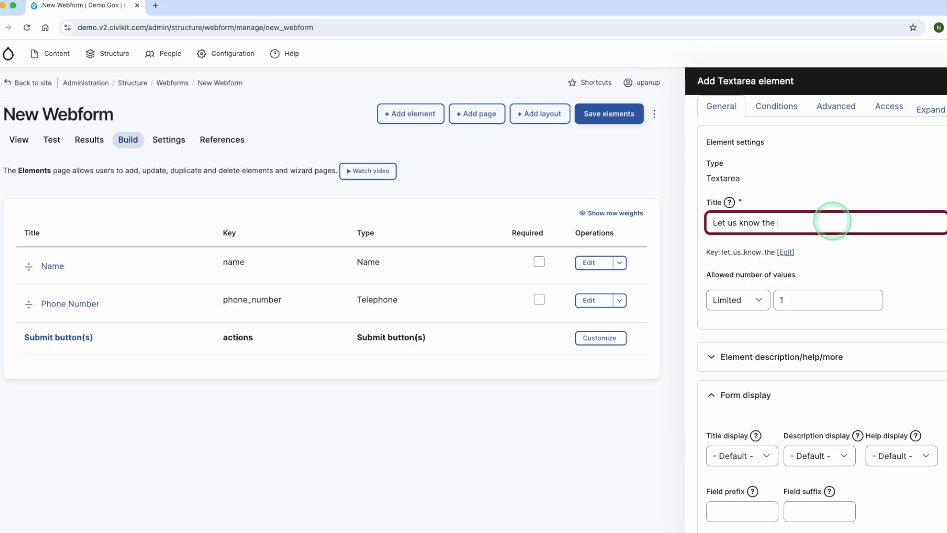
{"action": "type", "text": "reason for co"}
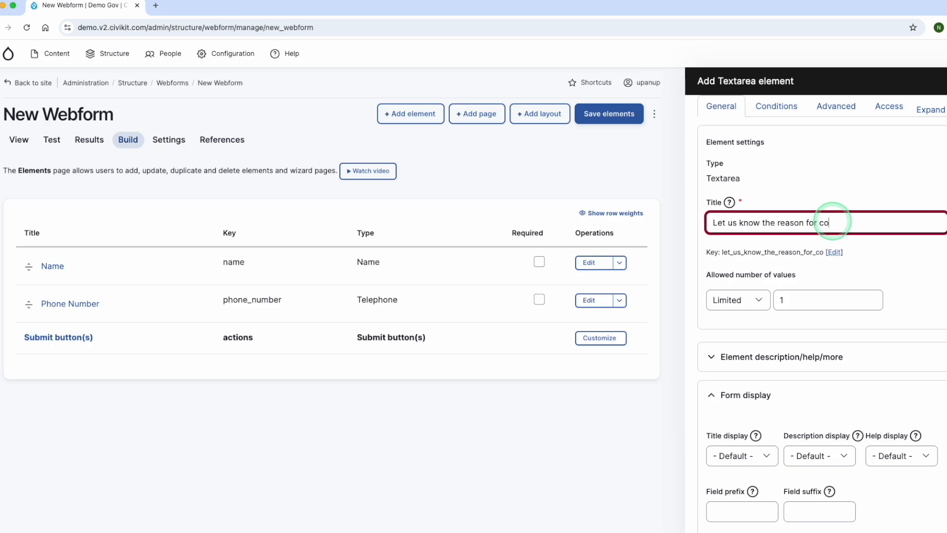
{"action": "type", "text": "ntacting "}
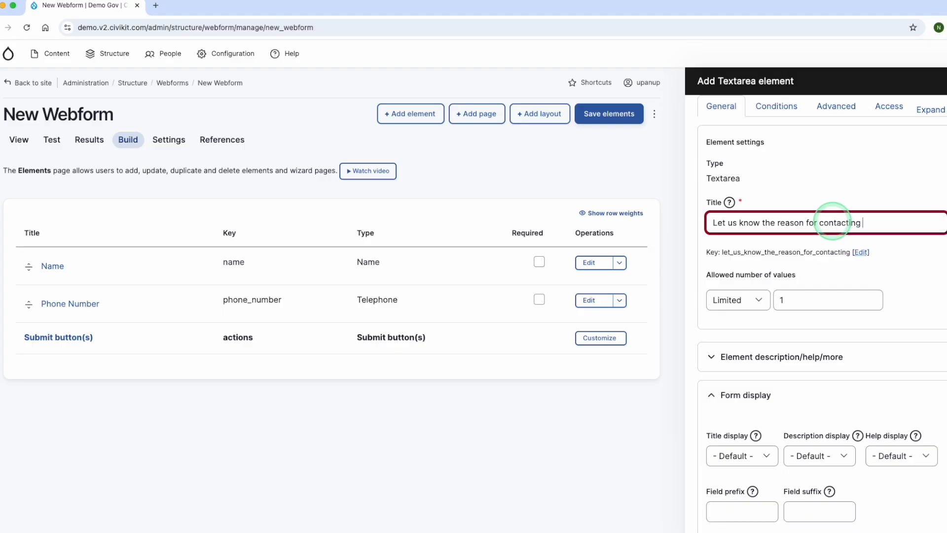
{"action": "type", "text": "us"}
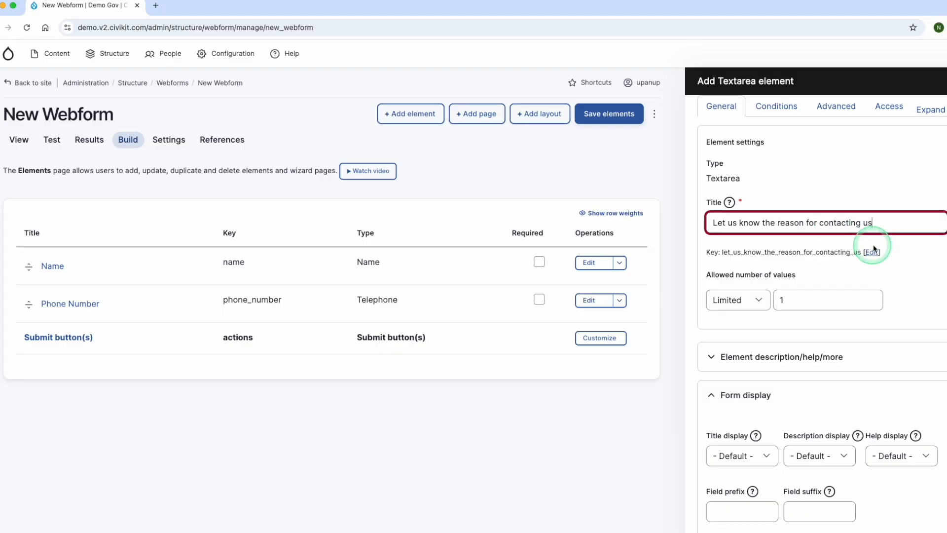
Set the Textarea element's title display to Before.
{"action": "scroll", "coordinate": [904, 253], "scroll_direction": "down", "scroll_amount": 3}
{"action": "scroll", "coordinate": [904, 256], "scroll_direction": "down", "scroll_amount": 2}
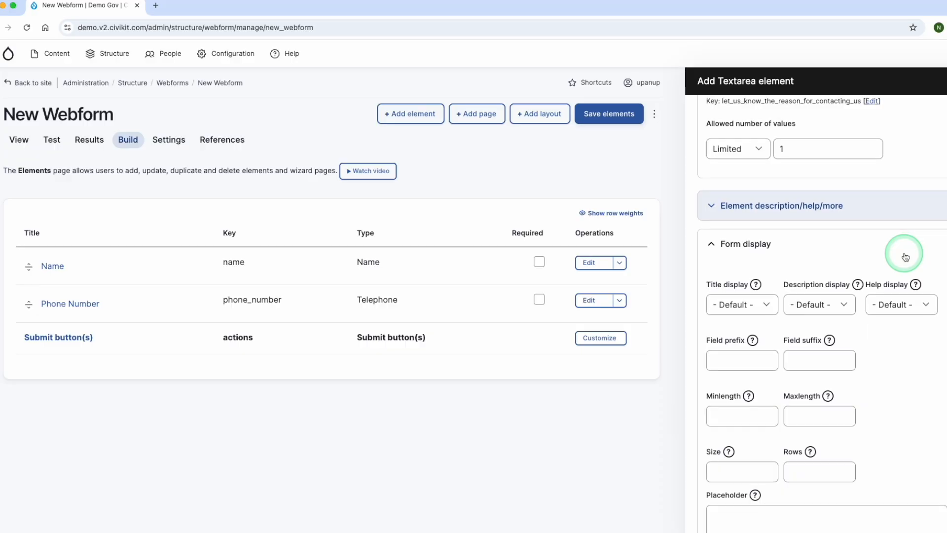
{"action": "left_click", "coordinate": [740, 288]}
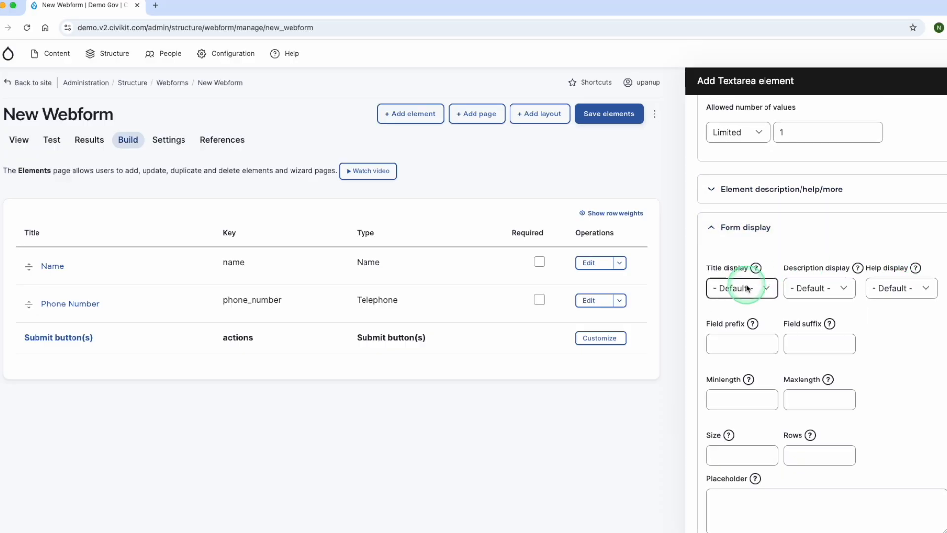
{"action": "left_click", "coordinate": [743, 300]}
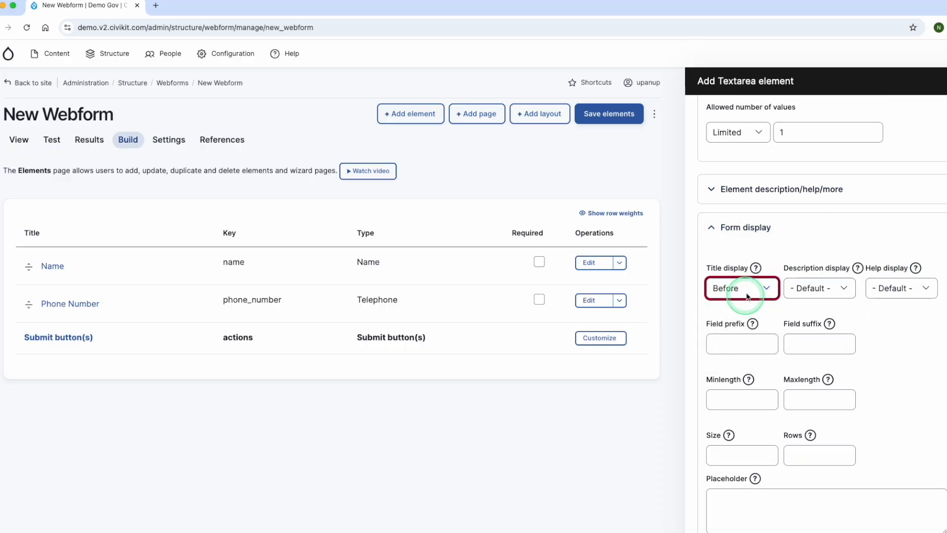
Give the Textarea element the description "please provide details for the reason you are contacting us today.".
{"action": "left_click", "coordinate": [725, 189]}
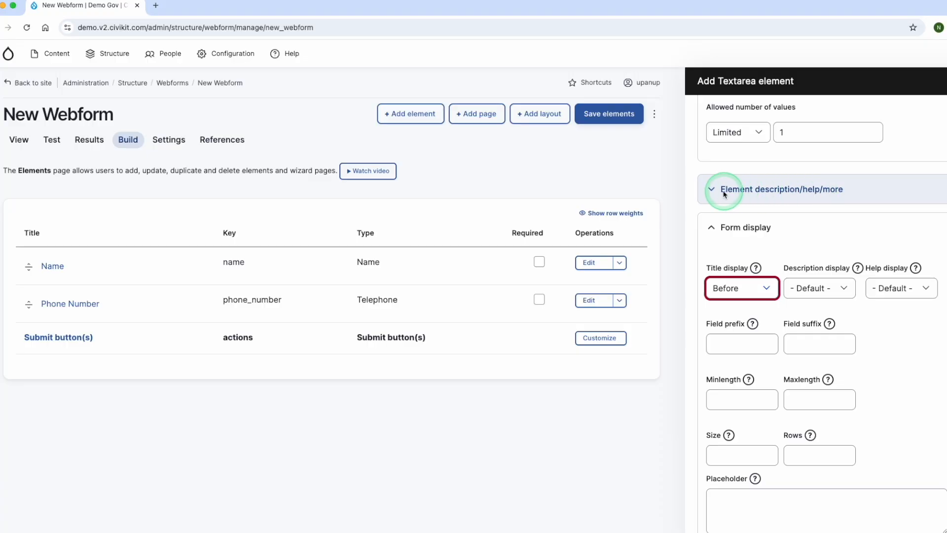
{"action": "left_click", "coordinate": [737, 255]}
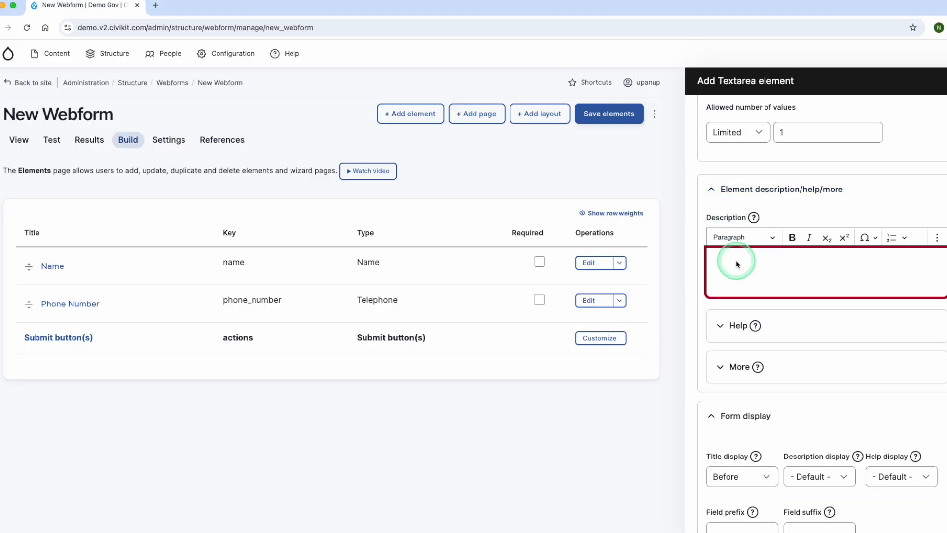
{"action": "type", "text": "please provide details for the rea"}
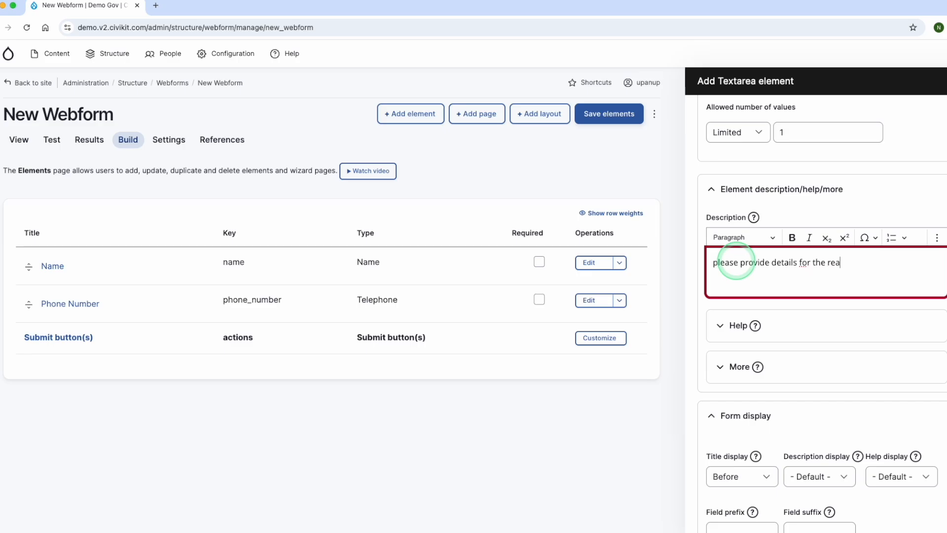
{"action": "type", "text": "you are contacting us today."}
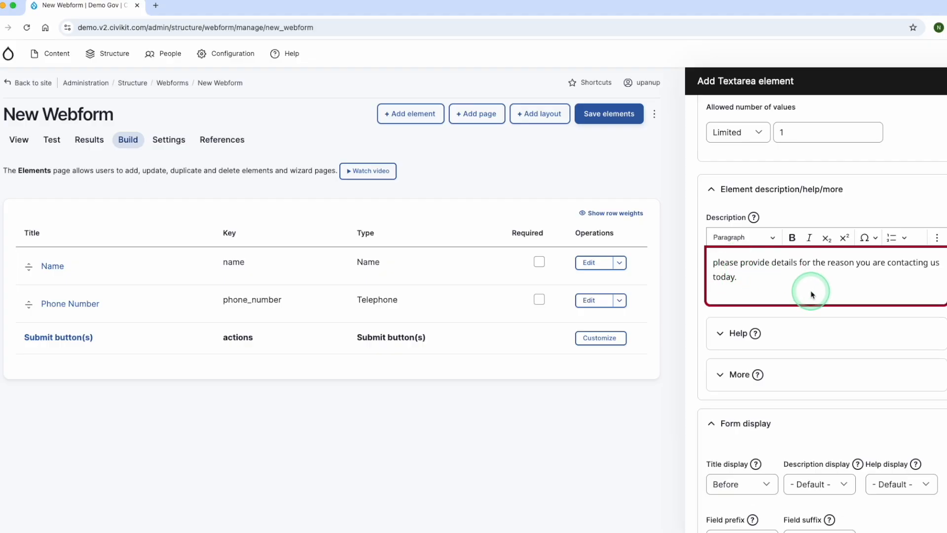
Set the Textarea element's Autocomplete option to Off.
{"action": "scroll", "coordinate": [809, 291], "scroll_direction": "down", "scroll_amount": 5}
{"action": "scroll", "coordinate": [864, 291], "scroll_direction": "down", "scroll_amount": 5}
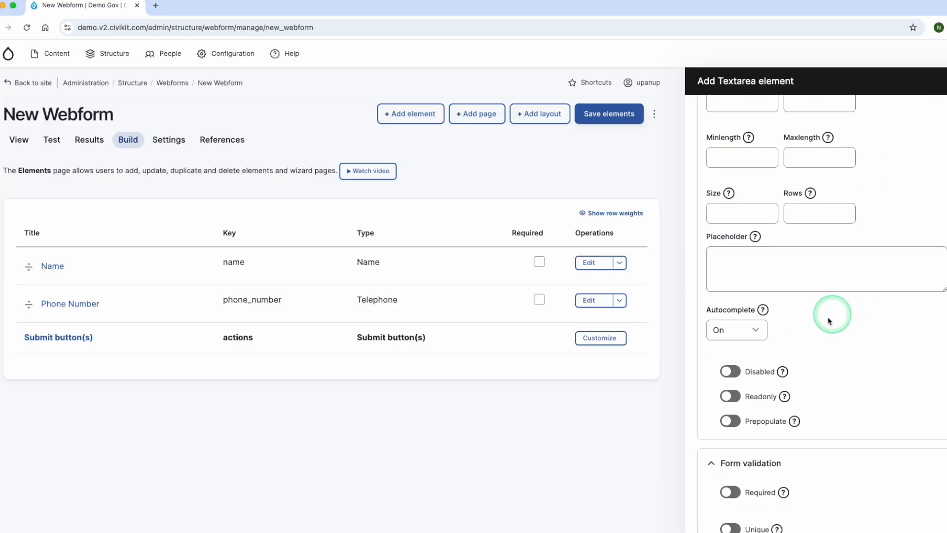
{"action": "left_click", "coordinate": [758, 333]}
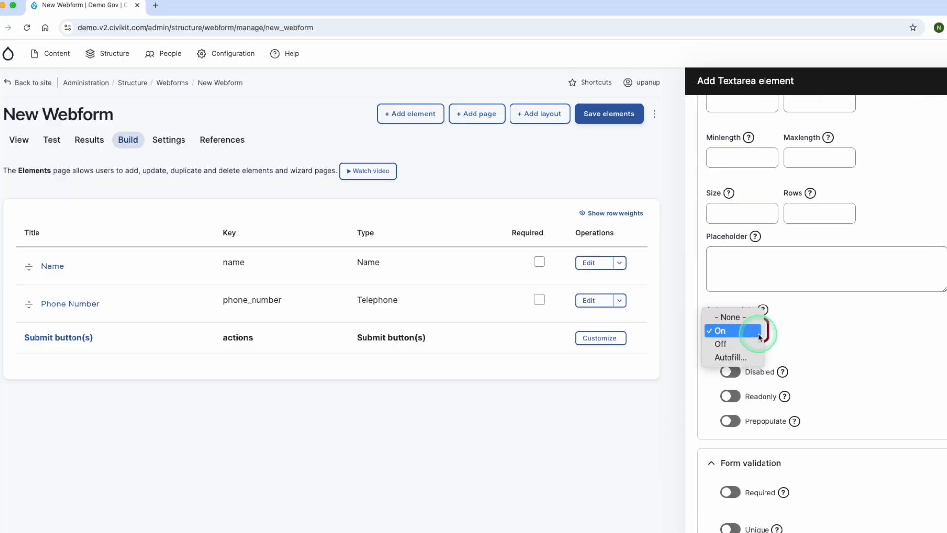
{"action": "left_click", "coordinate": [723, 346]}
{"action": "scroll", "coordinate": [814, 325], "scroll_direction": "down", "scroll_amount": 3}
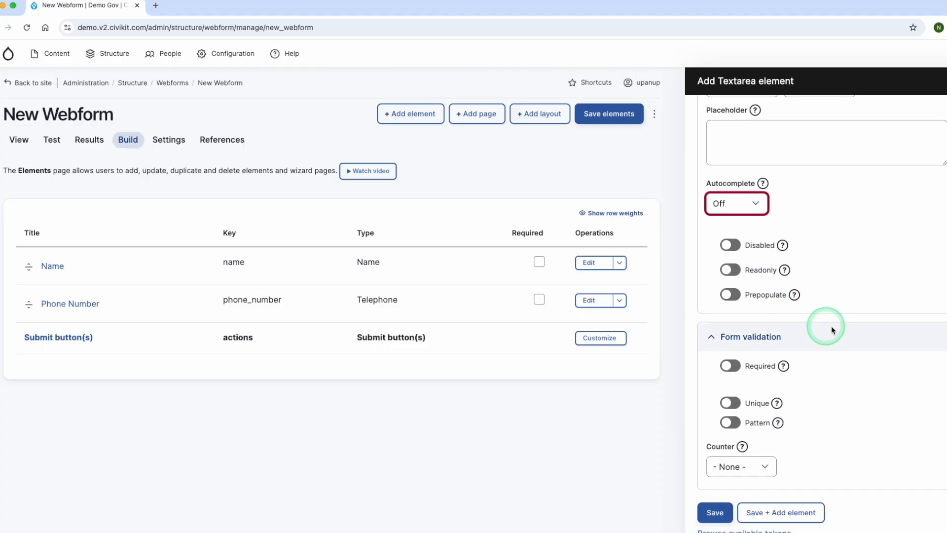
Make the Textarea element required, with the message "please fill out the reason you are contacting us before submitting this form".
{"action": "mouse_move", "coordinate": [783, 366]}
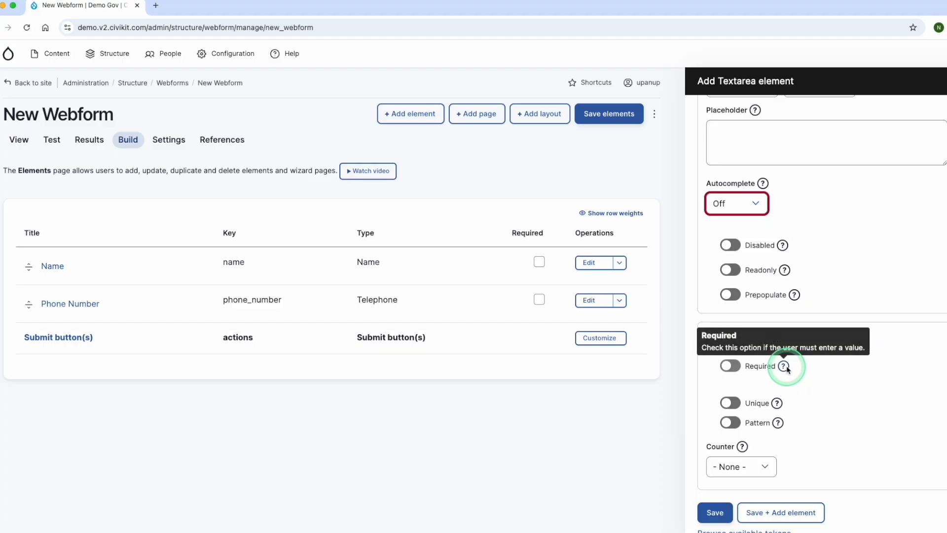
{"action": "left_click", "coordinate": [730, 365]}
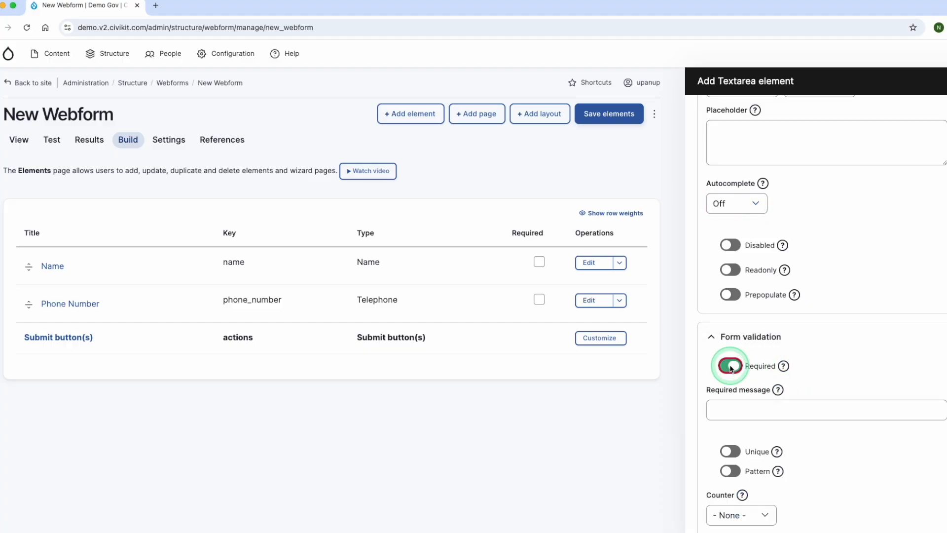
{"action": "scroll", "coordinate": [839, 335], "scroll_direction": "down", "scroll_amount": 1}
{"action": "left_click", "coordinate": [821, 378]}
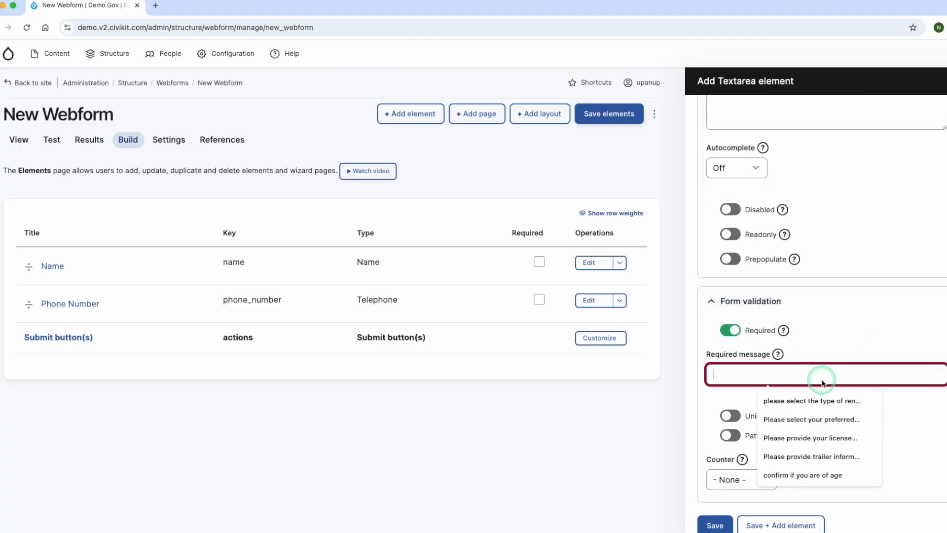
{"action": "type", "text": "pla"}
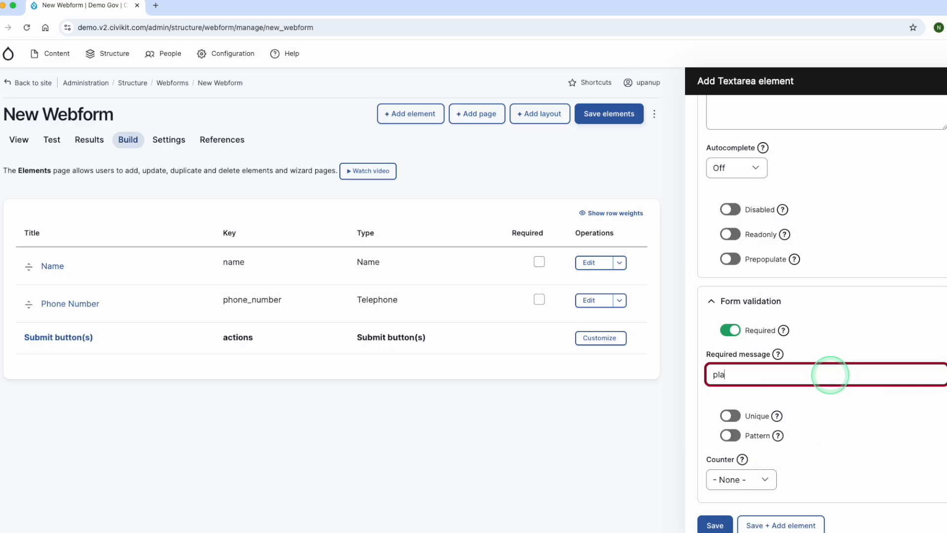
{"action": "type", "text": "ease f"}
{"action": "type", "text": "ill out the reason you ar"}
{"action": "type", "text": "e contacting u"}
{"action": "type", "text": "s before"}
{"action": "type", "text": " submitting thi"}
{"action": "type", "text": "s form"}
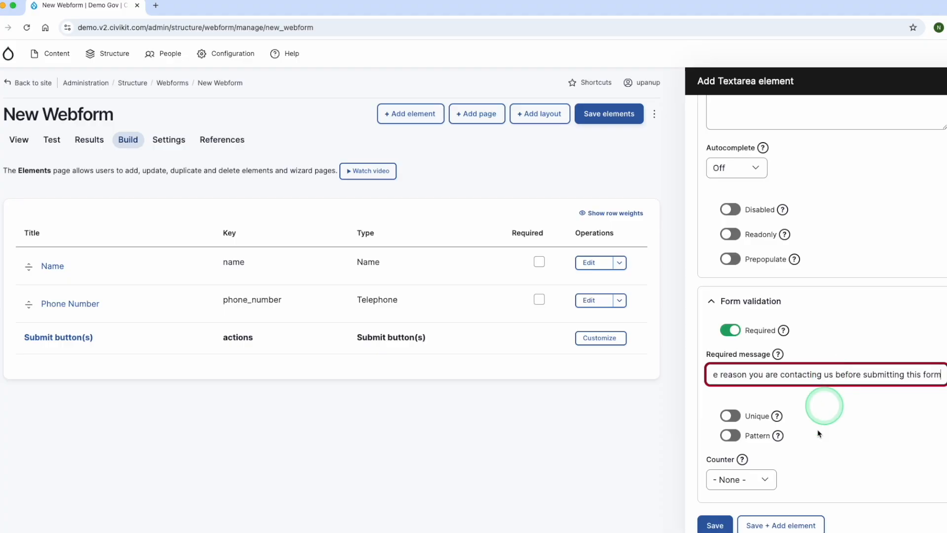
Save the Textarea element and save the webform's elements.
{"action": "left_click", "coordinate": [722, 524]}
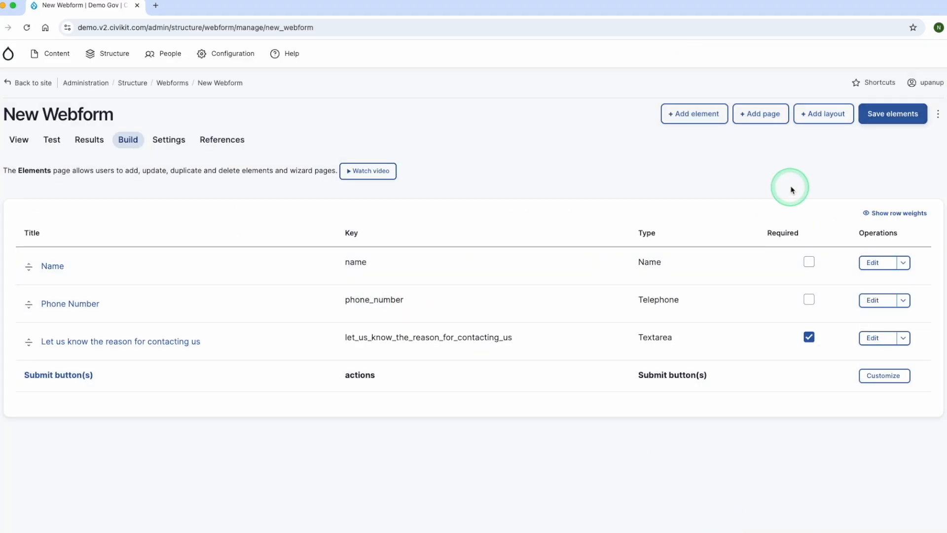
{"action": "left_click", "coordinate": [892, 114]}
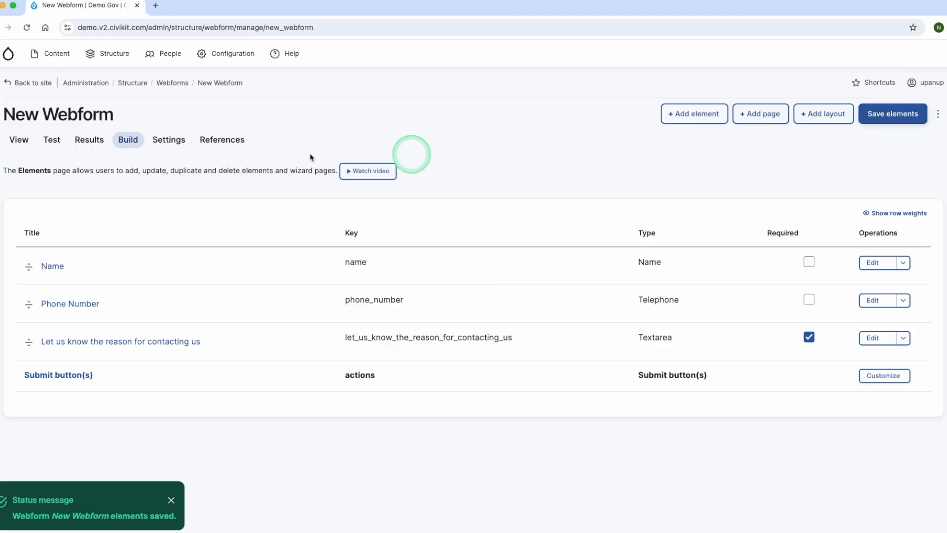
View the public page of the webform and examine how the required reason field and its description are displayed.
{"action": "left_click", "coordinate": [22, 140]}
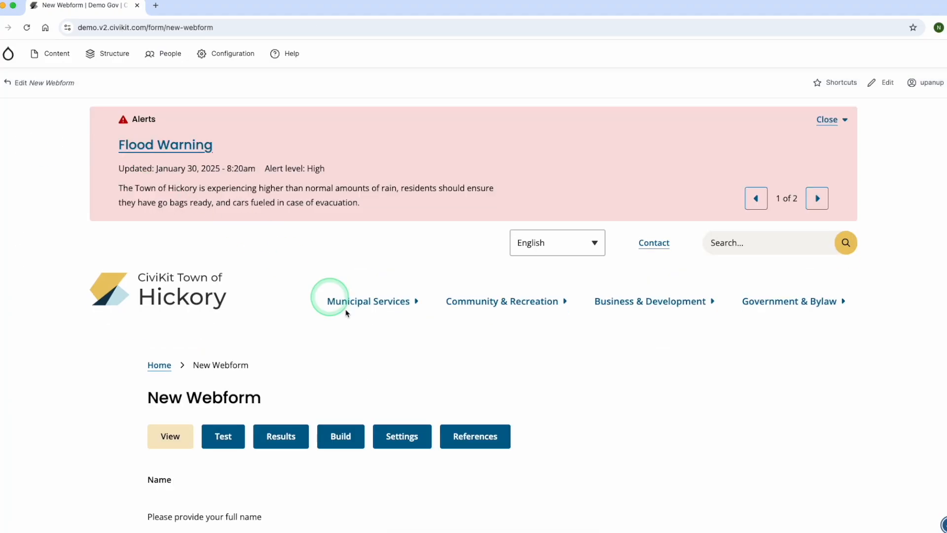
{"action": "scroll", "coordinate": [387, 326], "scroll_direction": "down", "scroll_amount": 5}
{"action": "scroll", "coordinate": [388, 316], "scroll_direction": "down", "scroll_amount": 2}
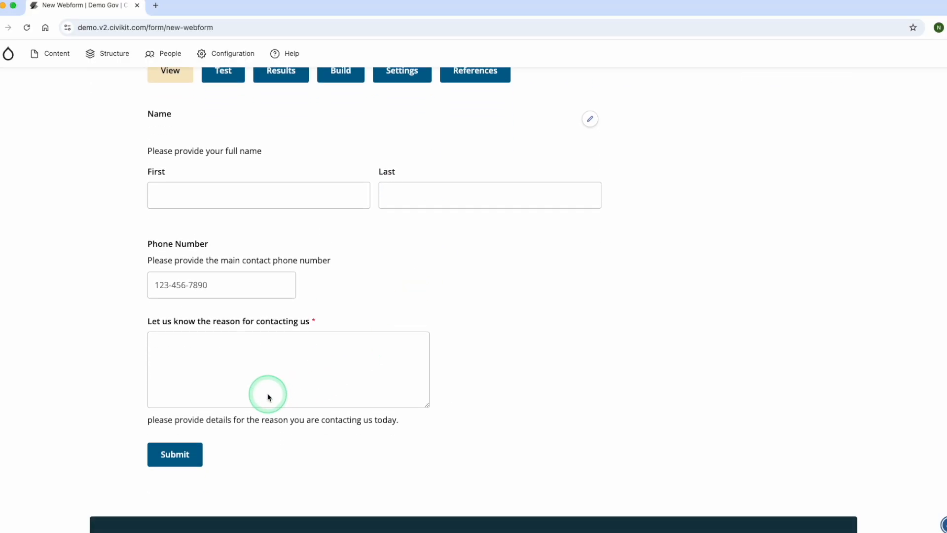
{"action": "scroll", "coordinate": [427, 357], "scroll_direction": "up", "scroll_amount": 3}
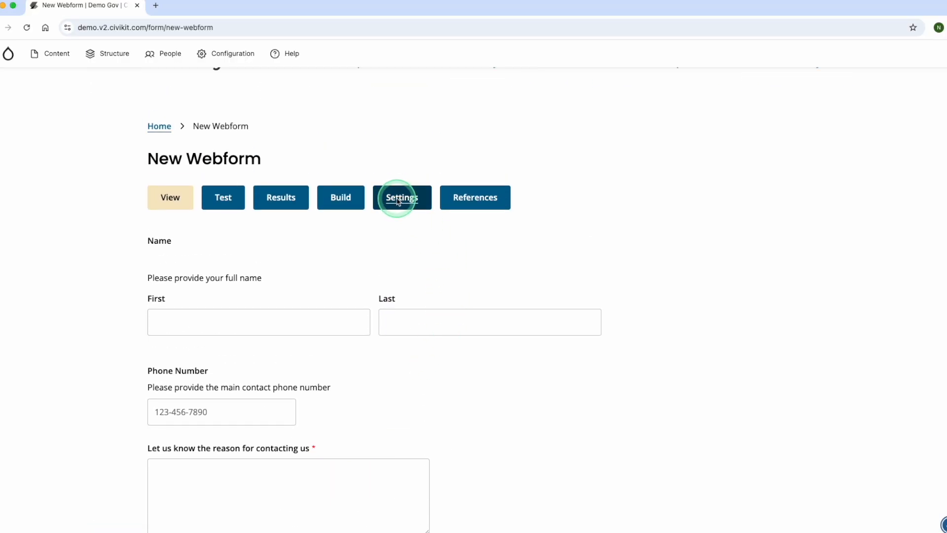
Go to the webform's Emails / Handlers settings and start a new email handler.
{"action": "left_click", "coordinate": [404, 202]}
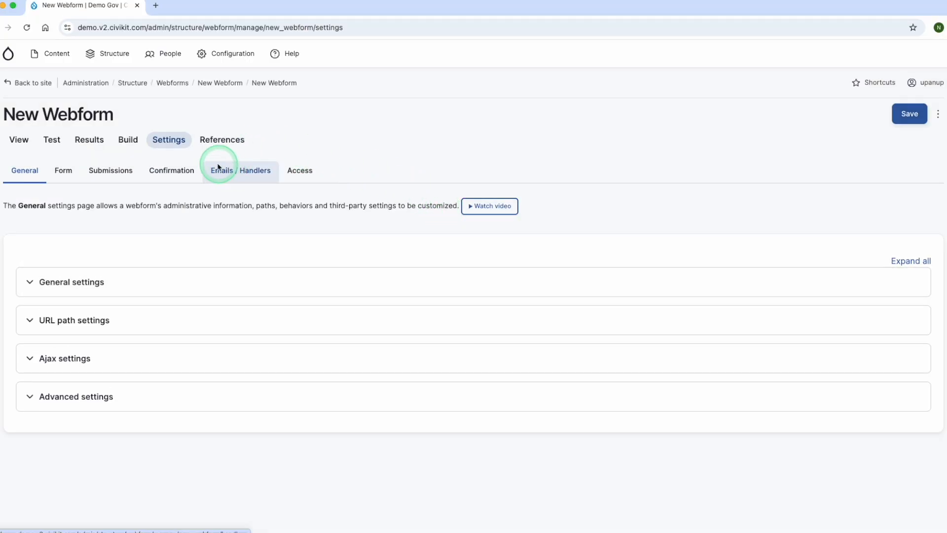
{"action": "left_click", "coordinate": [223, 173]}
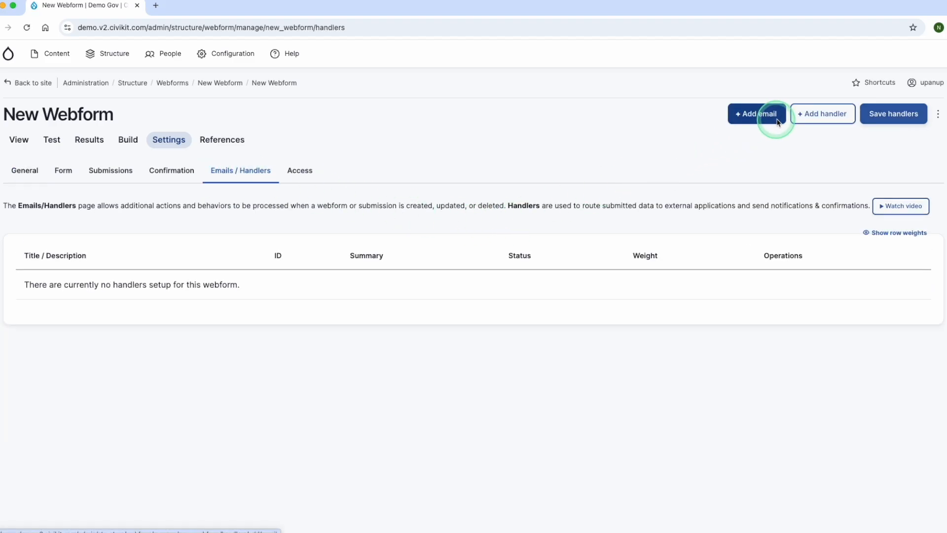
{"action": "left_click", "coordinate": [732, 118]}
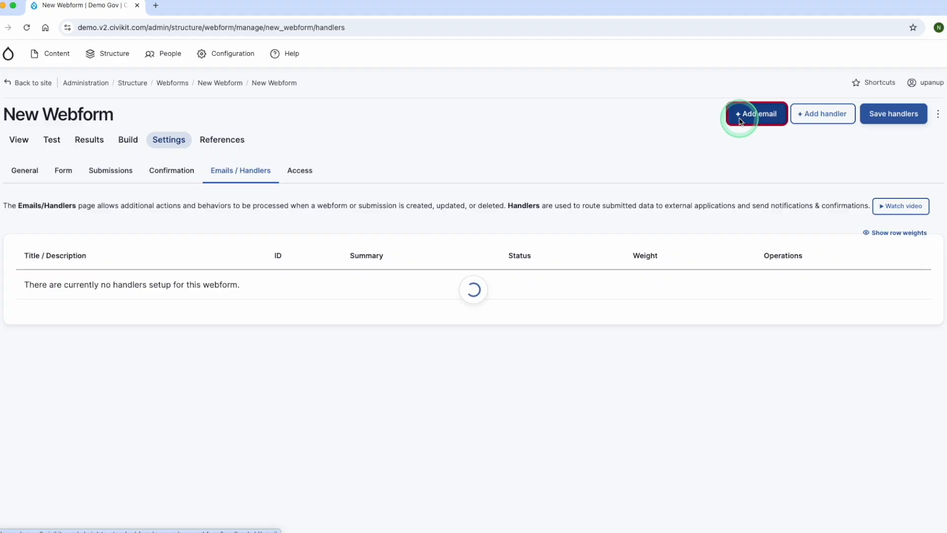
Enter administrative notes for the email handler stating who is receiving the submission.
{"action": "left_click", "coordinate": [719, 266]}
{"action": "type", "text": "who is rec"}
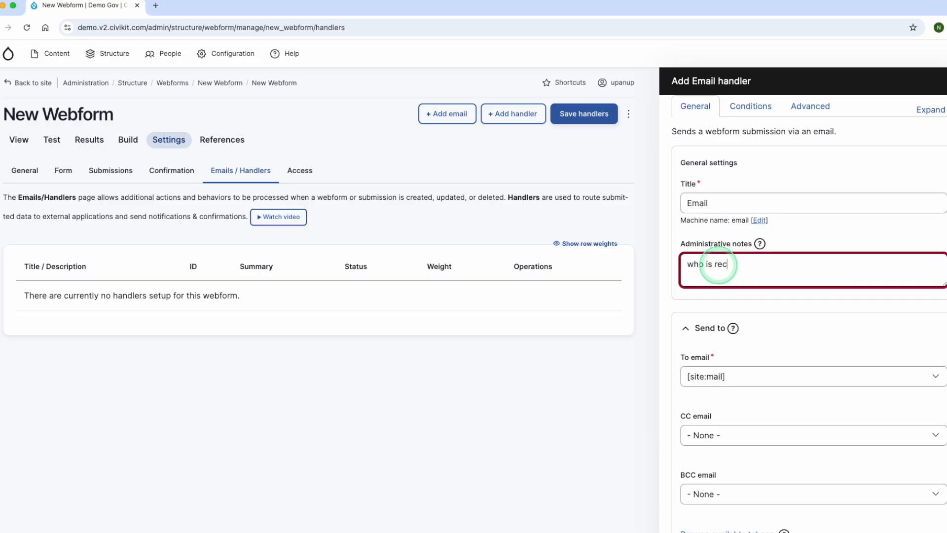
{"action": "type", "text": "ievinf"}
{"action": "key", "text": "BackSpace"}
{"action": "key", "text": "BackSpace"}
{"action": "type", "text": "g"}
{"action": "key", "text": "BackSpace"}
{"action": "key", "text": "BackSpace"}
{"action": "key", "text": "BackSpace"}
{"action": "type", "text": "ng this submi"}
Check the Send to help, switch the handler's To email to a custom address and enter the recipient's email address.
{"action": "scroll", "coordinate": [717, 265], "scroll_direction": "down", "scroll_amount": 4}
{"action": "mouse_move", "coordinate": [735, 157]}
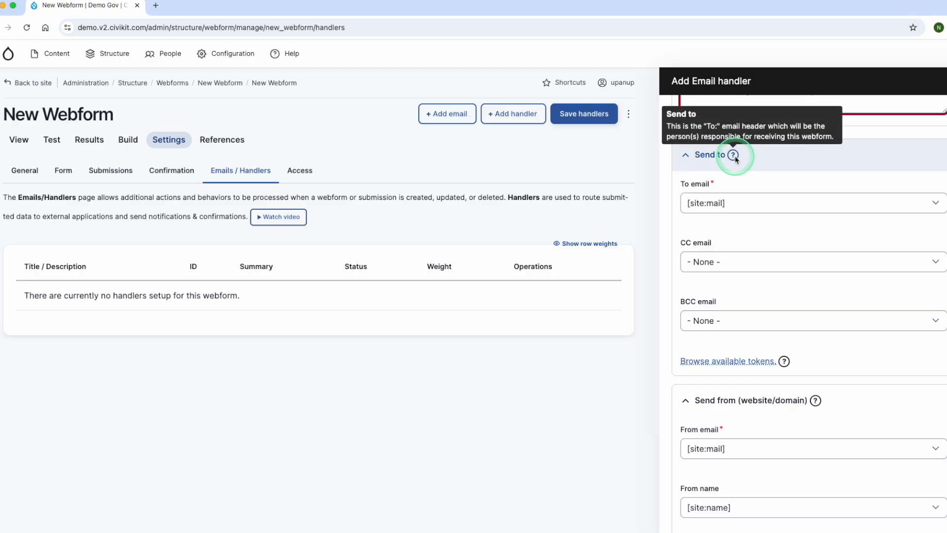
{"action": "left_click", "coordinate": [730, 203]}
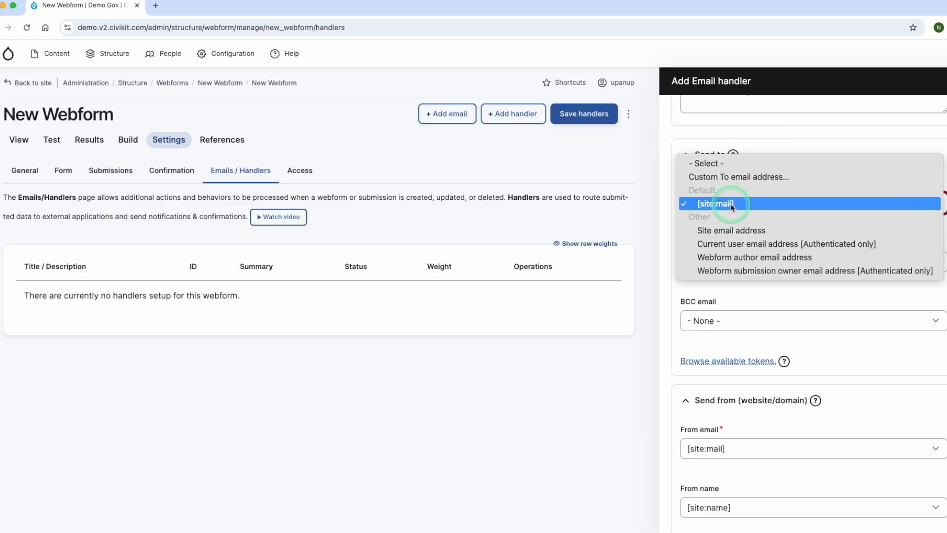
{"action": "left_click", "coordinate": [733, 178]}
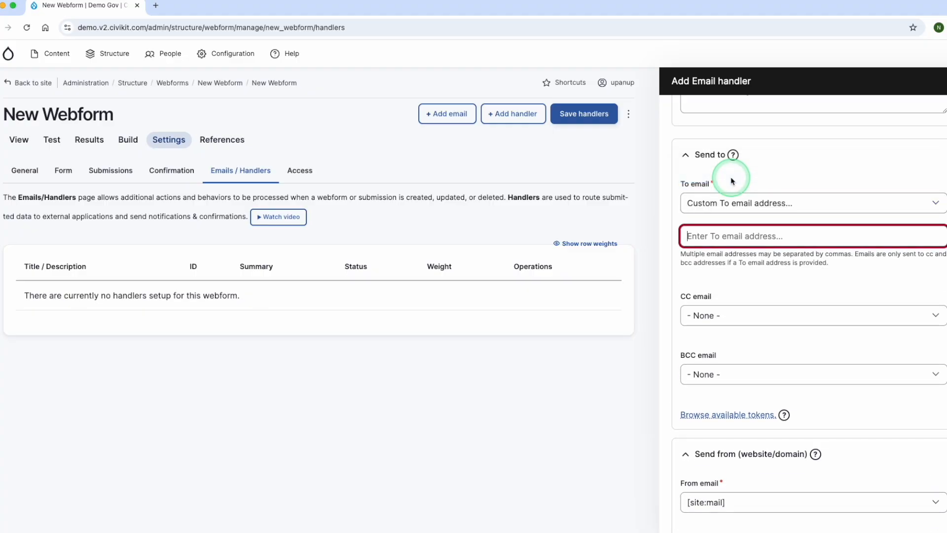
{"action": "type", "text": "email@email.com"}
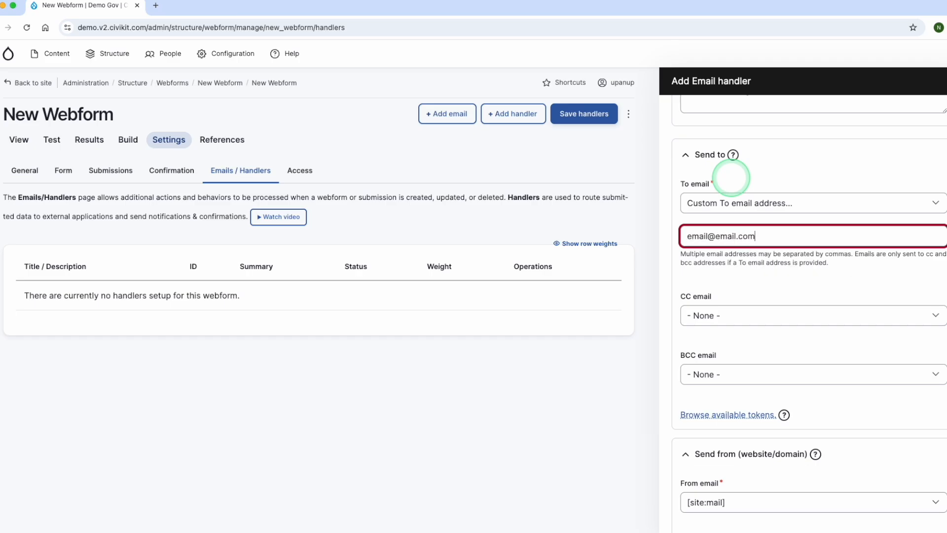
{"action": "scroll", "coordinate": [732, 183], "scroll_direction": "down", "scroll_amount": 1}
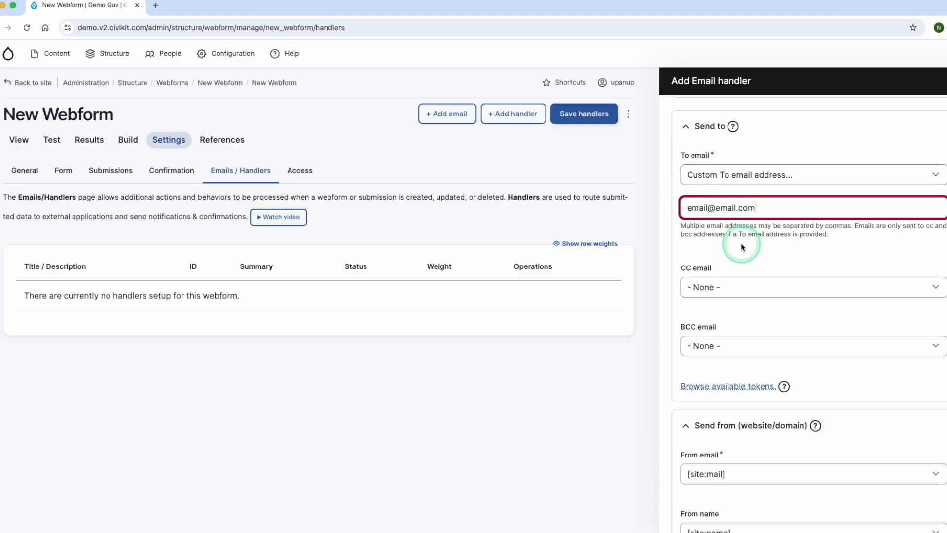
Keep the default sender, reply-to and message settings and save the new email handler.
{"action": "scroll", "coordinate": [741, 246], "scroll_direction": "down", "scroll_amount": 2}
{"action": "scroll", "coordinate": [741, 245], "scroll_direction": "down", "scroll_amount": 6}
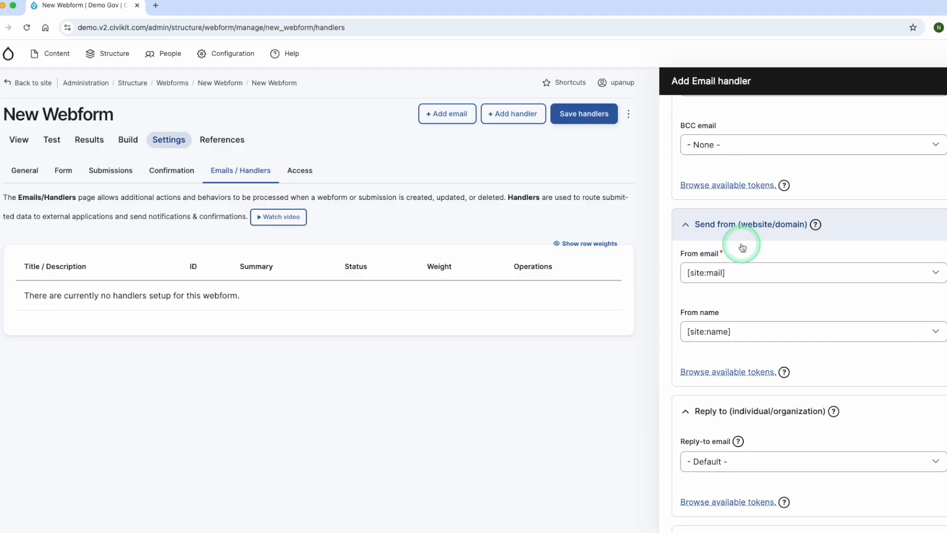
{"action": "scroll", "coordinate": [741, 246], "scroll_direction": "down", "scroll_amount": 6}
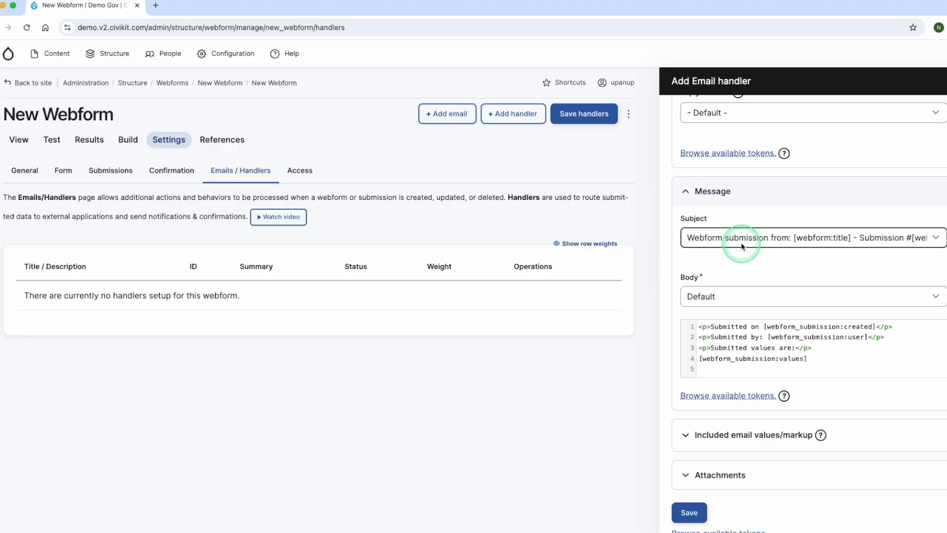
{"action": "left_click", "coordinate": [696, 512]}
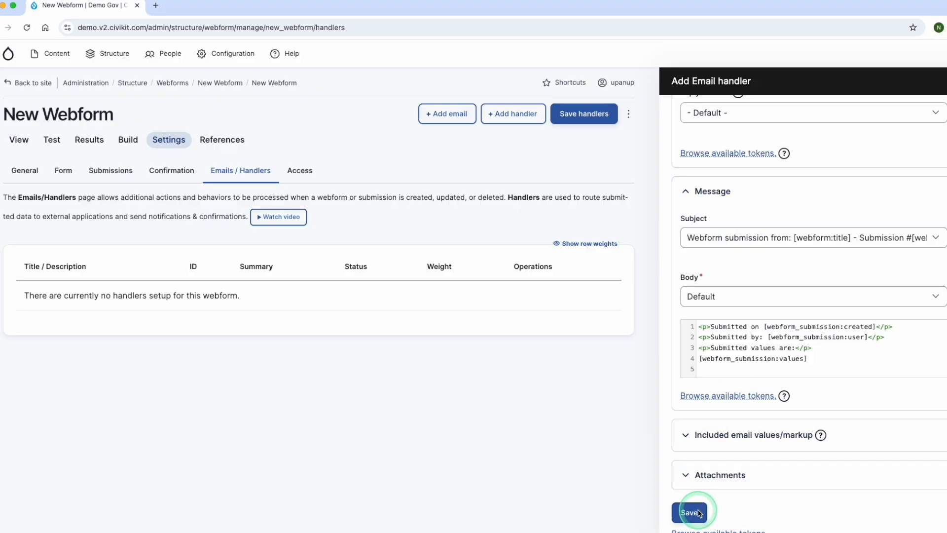
{"action": "left_click", "coordinate": [696, 513]}
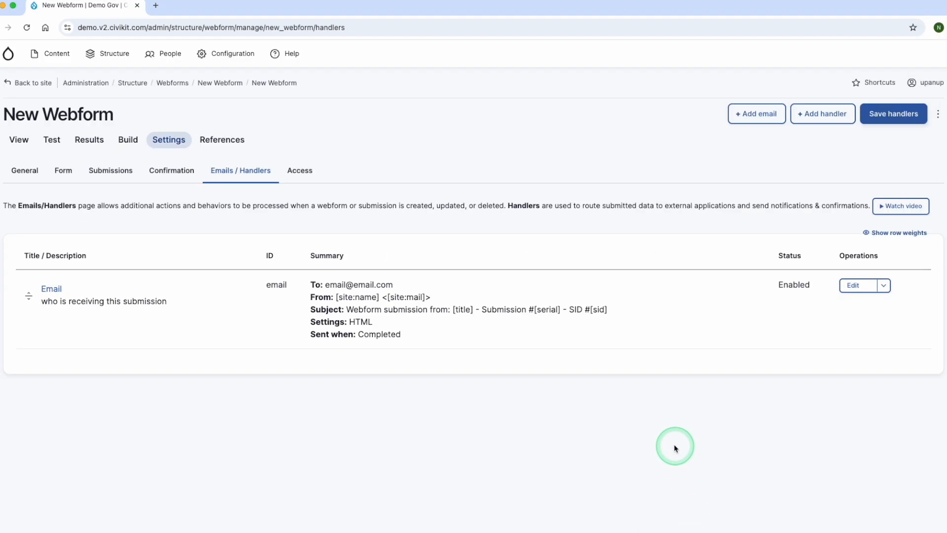
Run a test of New Webform and submit it with the prepopulated test data.
{"action": "left_click", "coordinate": [53, 141]}
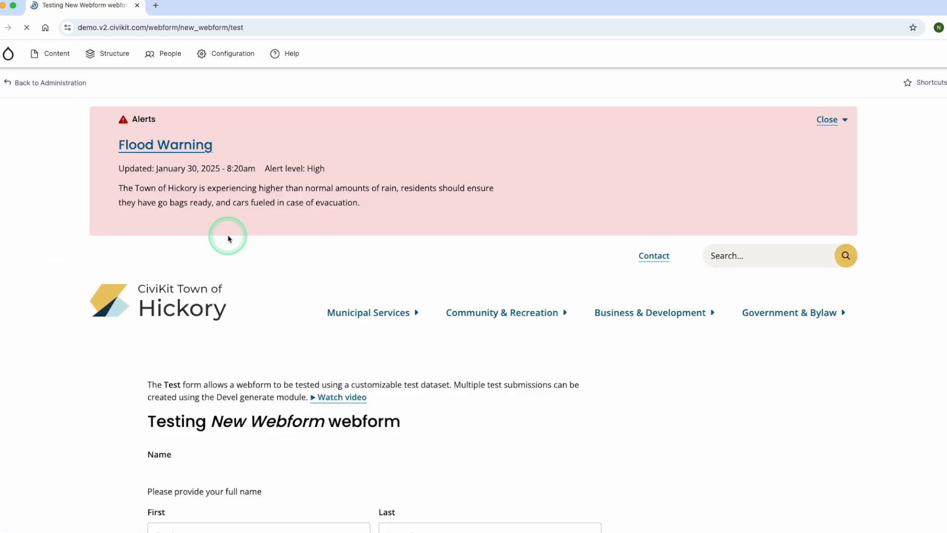
{"action": "scroll", "coordinate": [306, 277], "scroll_direction": "down", "scroll_amount": 3}
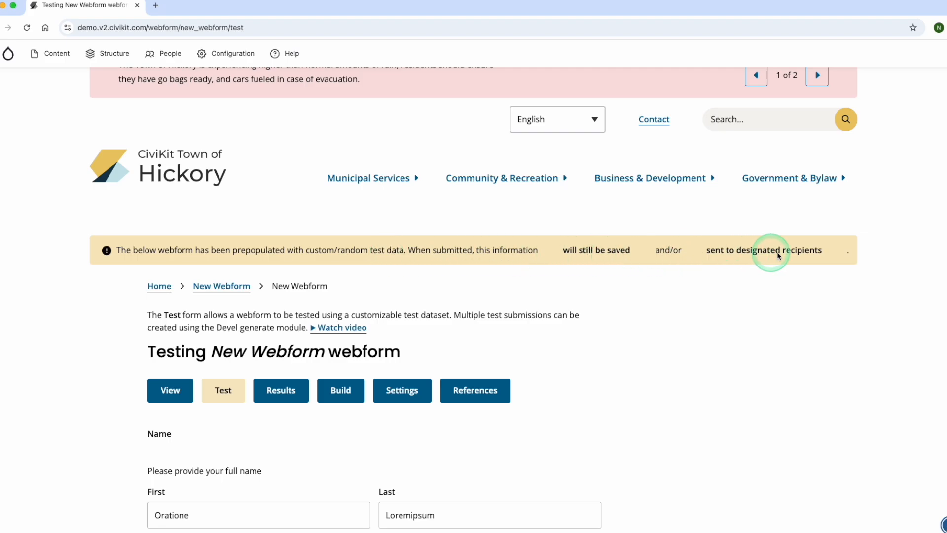
{"action": "scroll", "coordinate": [411, 288], "scroll_direction": "down", "scroll_amount": 1}
{"action": "scroll", "coordinate": [562, 250], "scroll_direction": "down", "scroll_amount": 5}
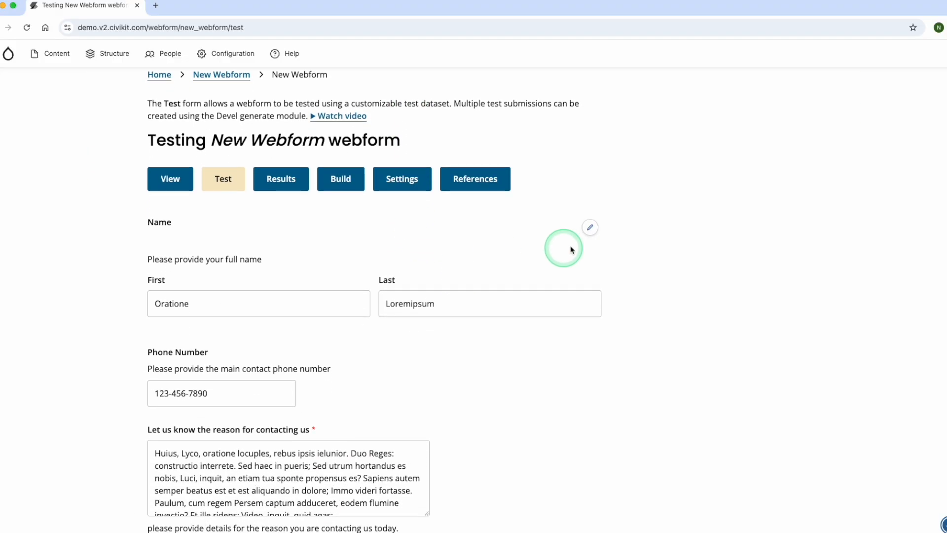
{"action": "scroll", "coordinate": [593, 245], "scroll_direction": "down", "scroll_amount": 1}
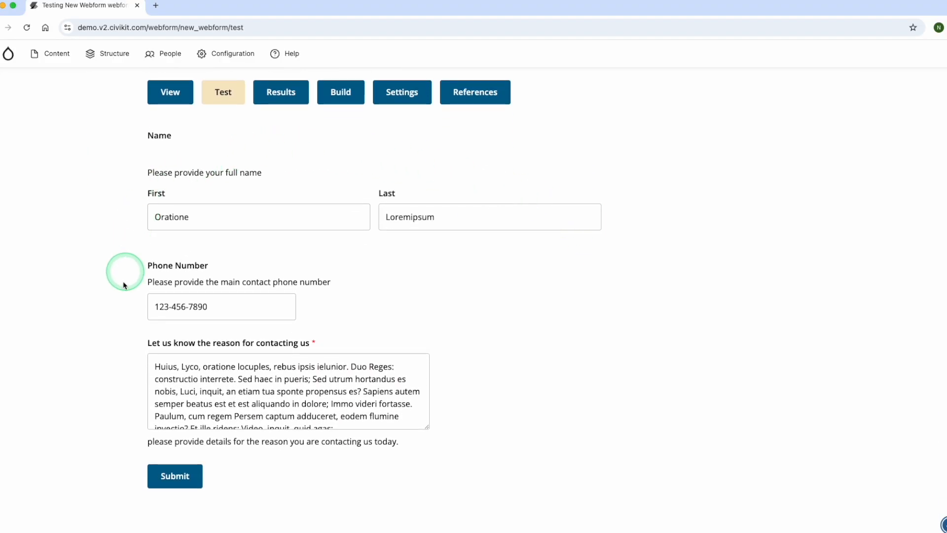
{"action": "left_click", "coordinate": [187, 476]}
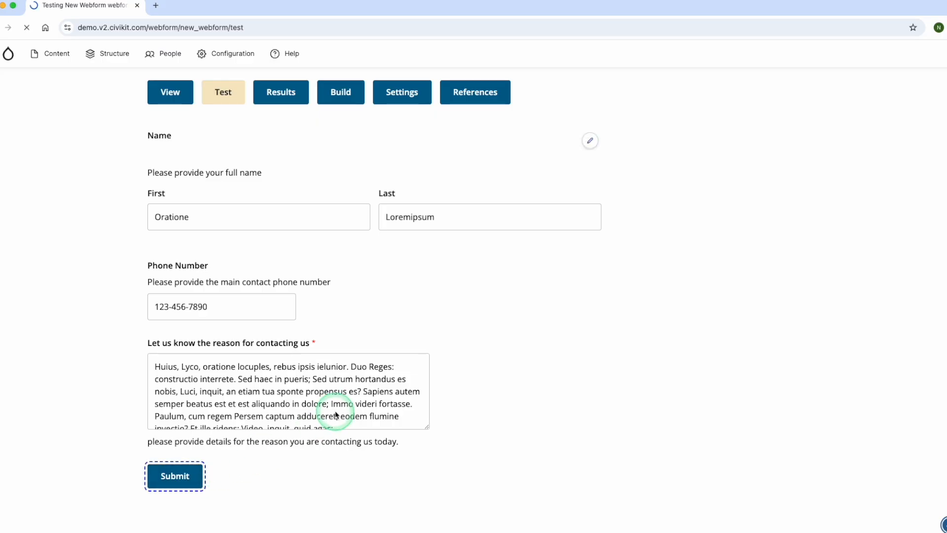
{"action": "scroll", "coordinate": [334, 409], "scroll_direction": "down", "scroll_amount": 1}
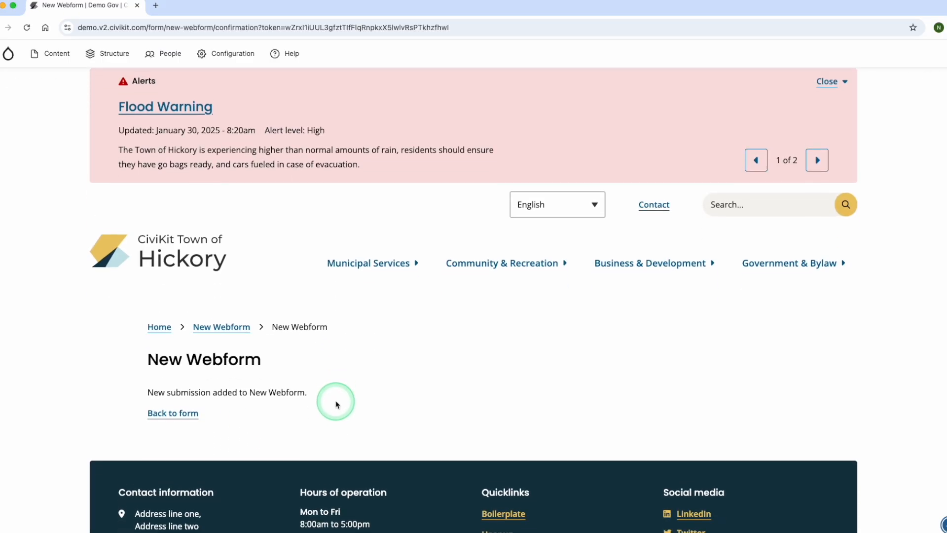
Return to the form, go to its results and open the test submission to examine the submitted values.
{"action": "left_click", "coordinate": [177, 414]}
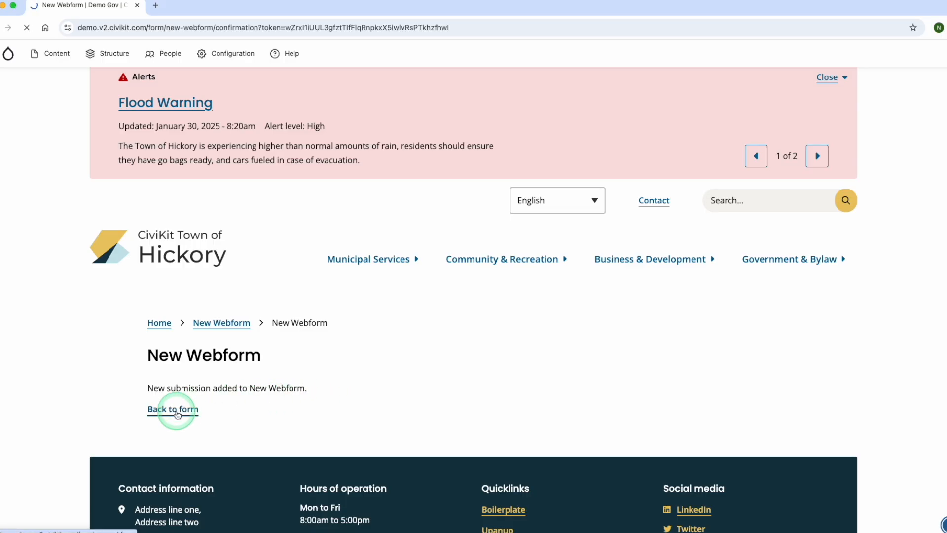
{"action": "left_click", "coordinate": [403, 433]}
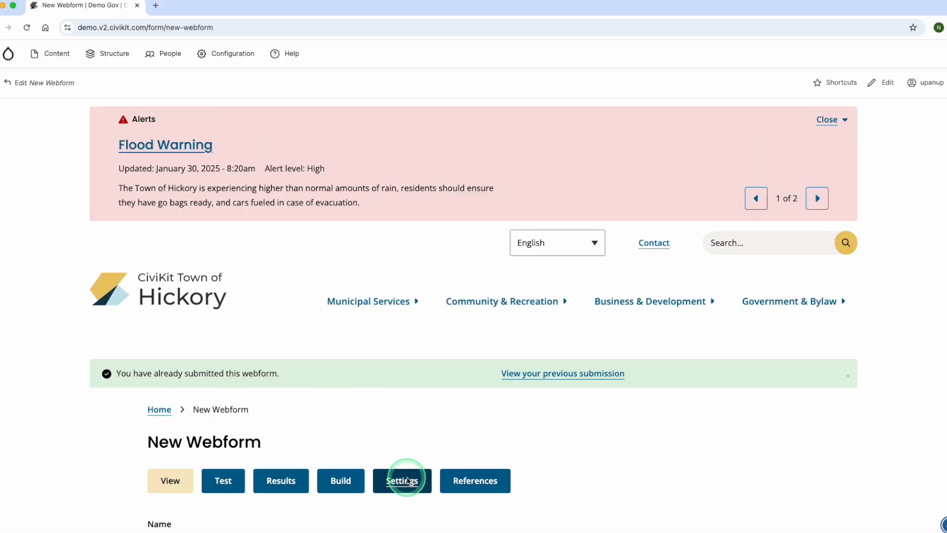
{"action": "scroll", "coordinate": [299, 450], "scroll_direction": "down", "scroll_amount": 1}
{"action": "left_click", "coordinate": [285, 467]}
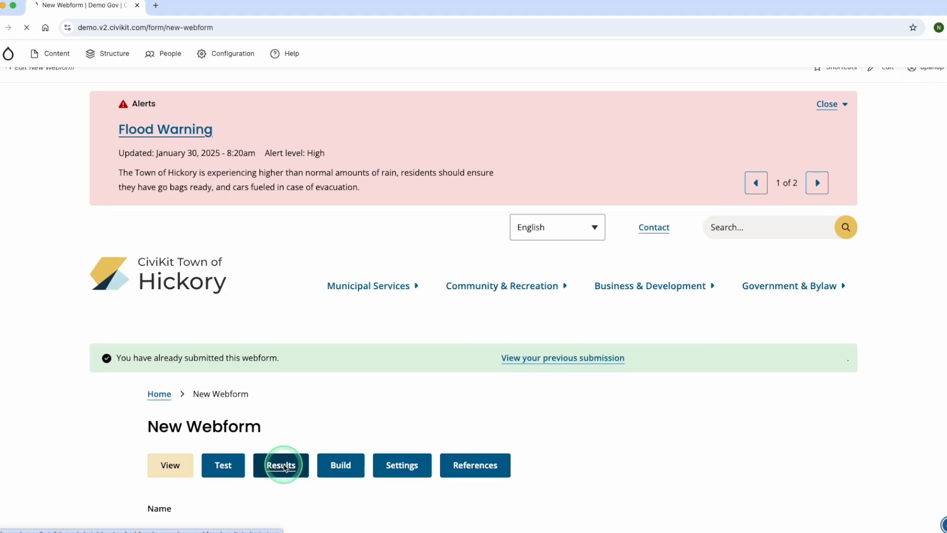
{"action": "scroll", "coordinate": [323, 360], "scroll_direction": "down", "scroll_amount": 2}
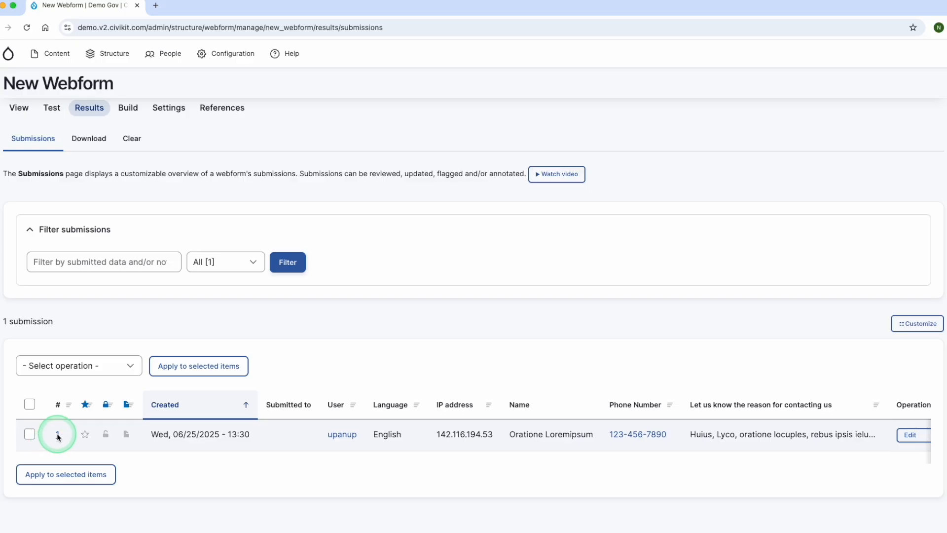
{"action": "left_click", "coordinate": [58, 435]}
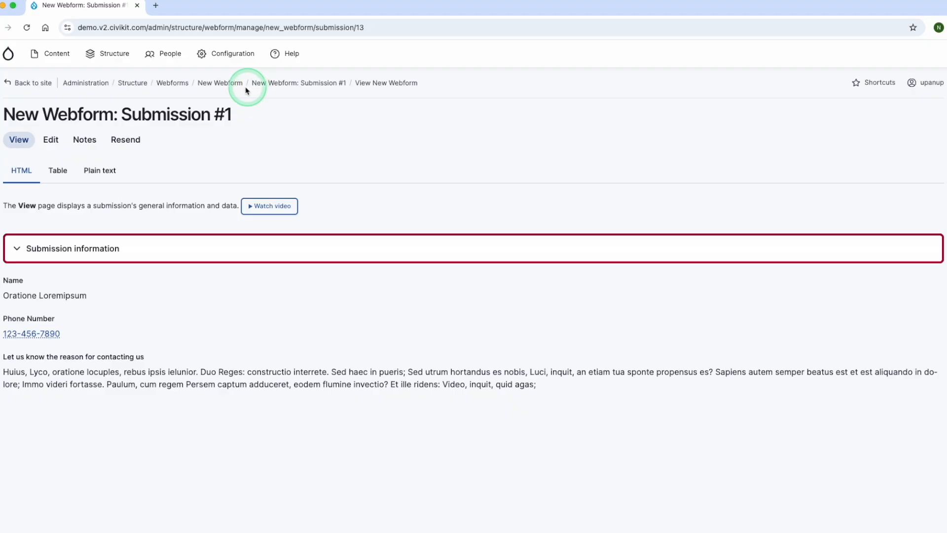
Go back to New Webform, view its public page and copy the relative path /form/new-webform from the address.
{"action": "left_click", "coordinate": [211, 84]}
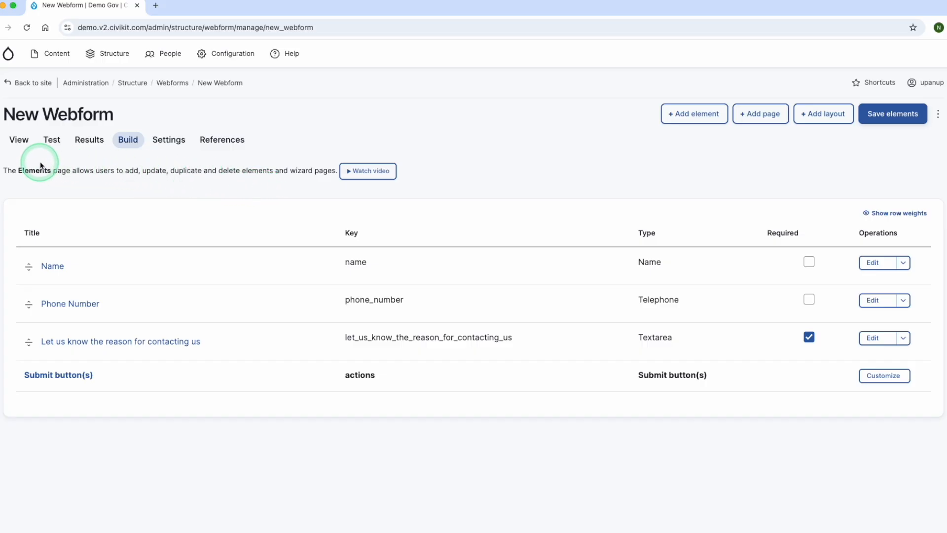
{"action": "left_click", "coordinate": [20, 141]}
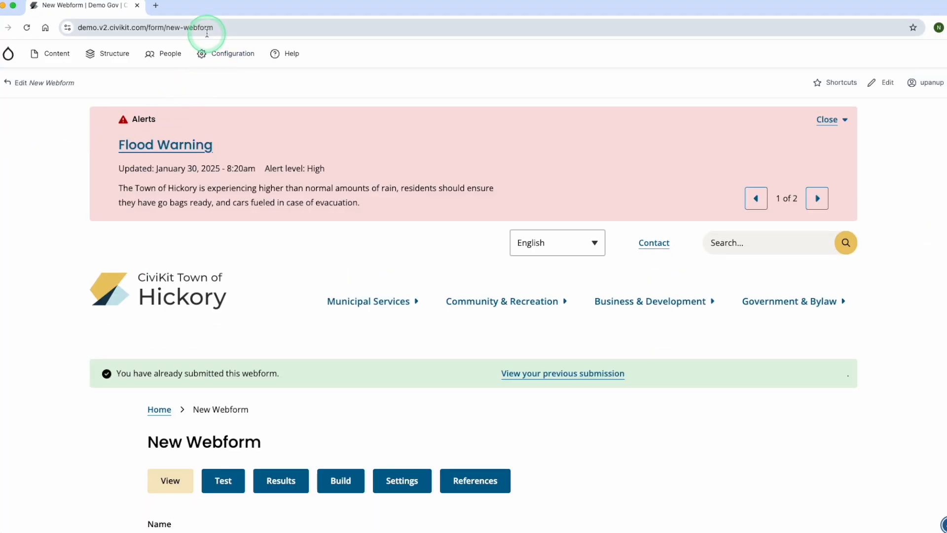
{"action": "left_click_drag", "start_coordinate": [148, 26], "coordinate": [197, 28]}
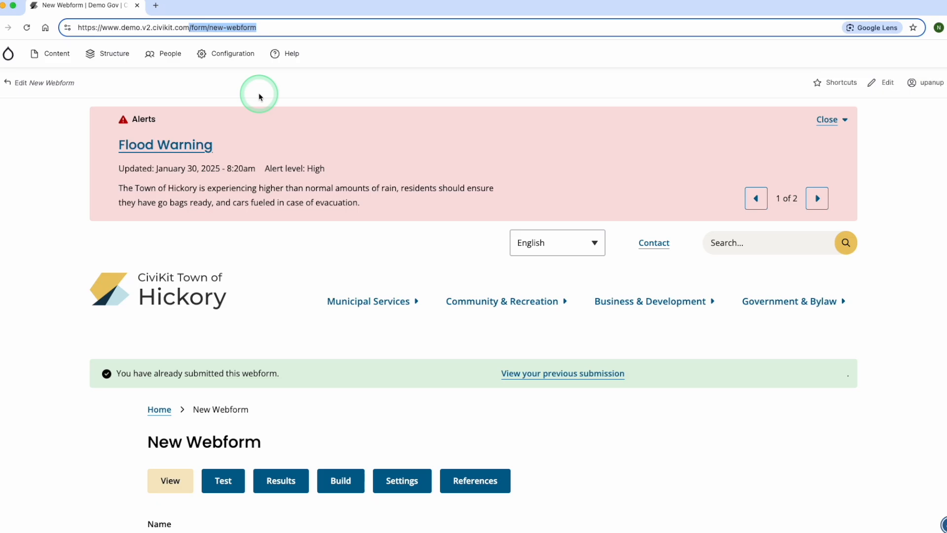
{"action": "right_click", "coordinate": [246, 28]}
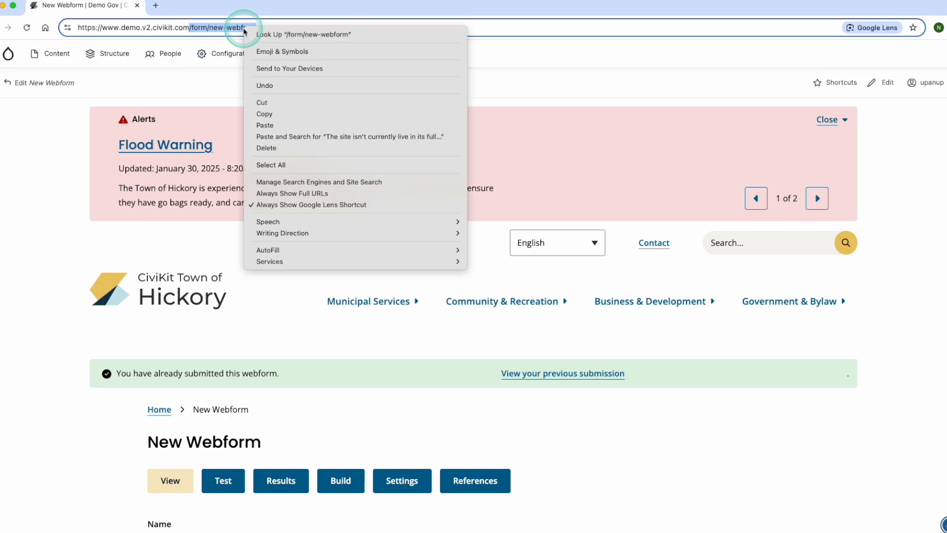
{"action": "left_click", "coordinate": [266, 114]}
{"action": "left_click", "coordinate": [71, 126]}
Start a new content item of type Page and title it "New Page".
{"action": "left_click", "coordinate": [57, 61]}
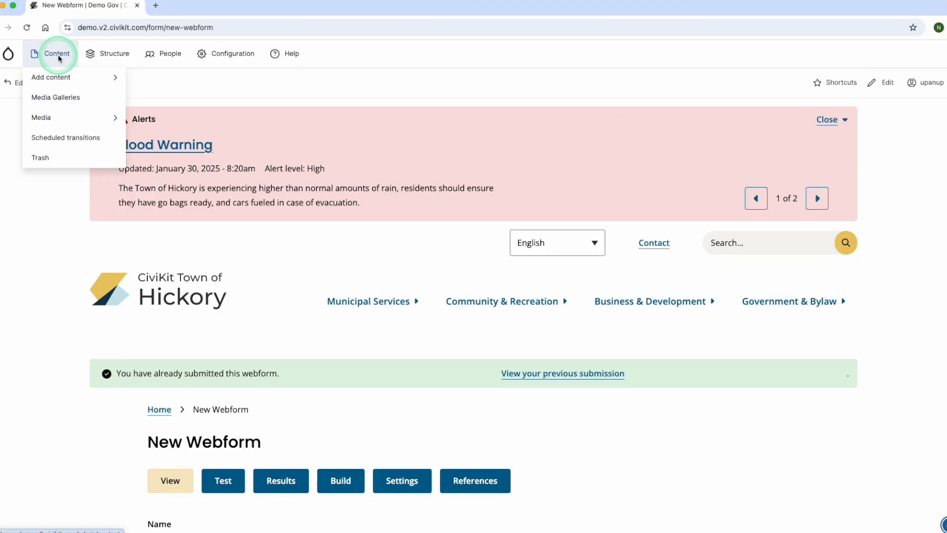
{"action": "mouse_move", "coordinate": [63, 77]}
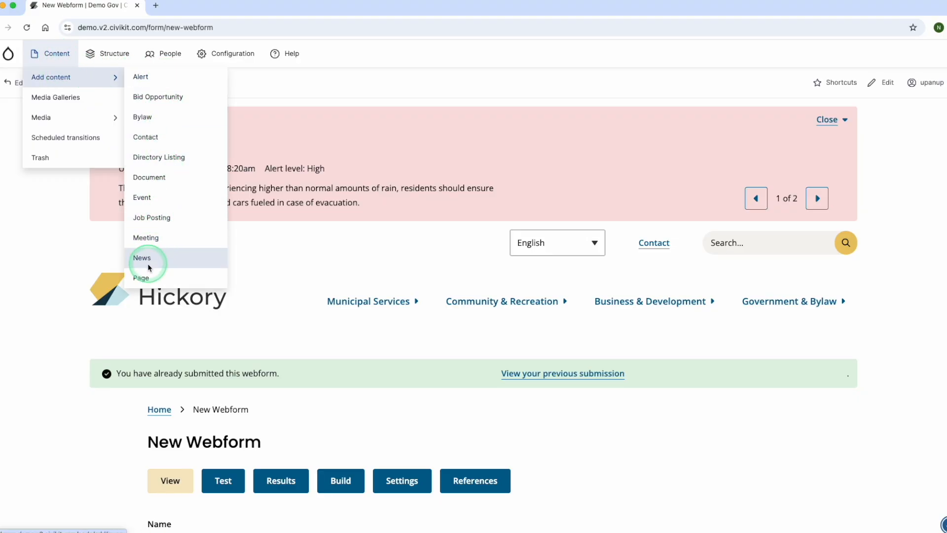
{"action": "left_click", "coordinate": [143, 279]}
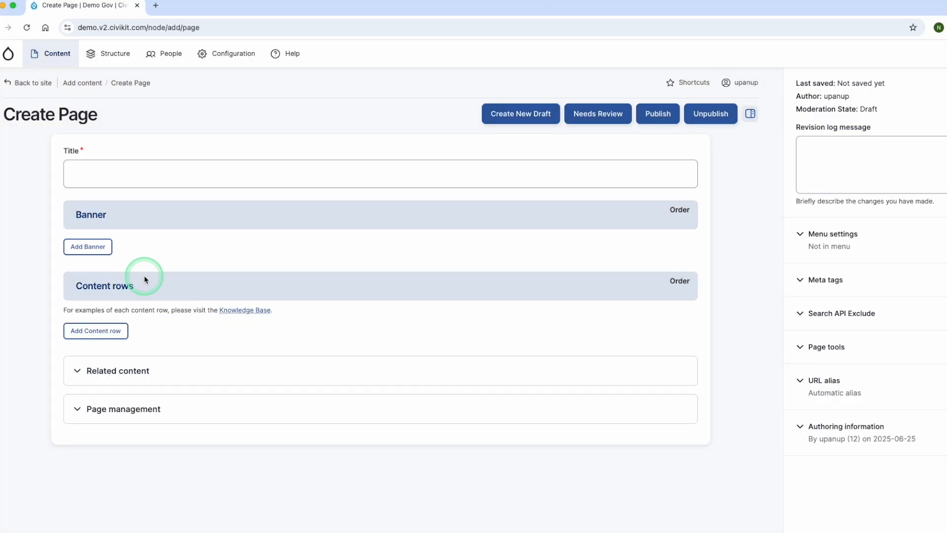
{"action": "left_click", "coordinate": [105, 173]}
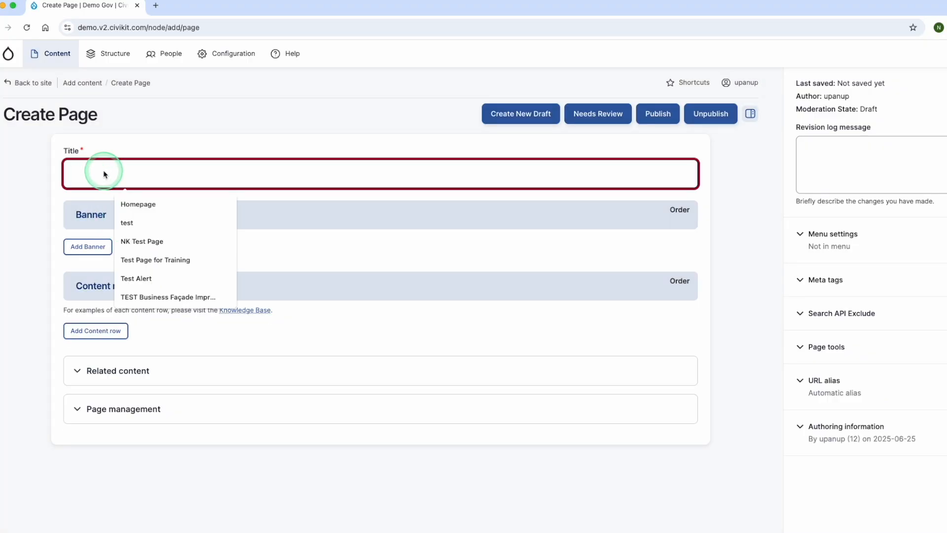
{"action": "type", "text": "New Page"}
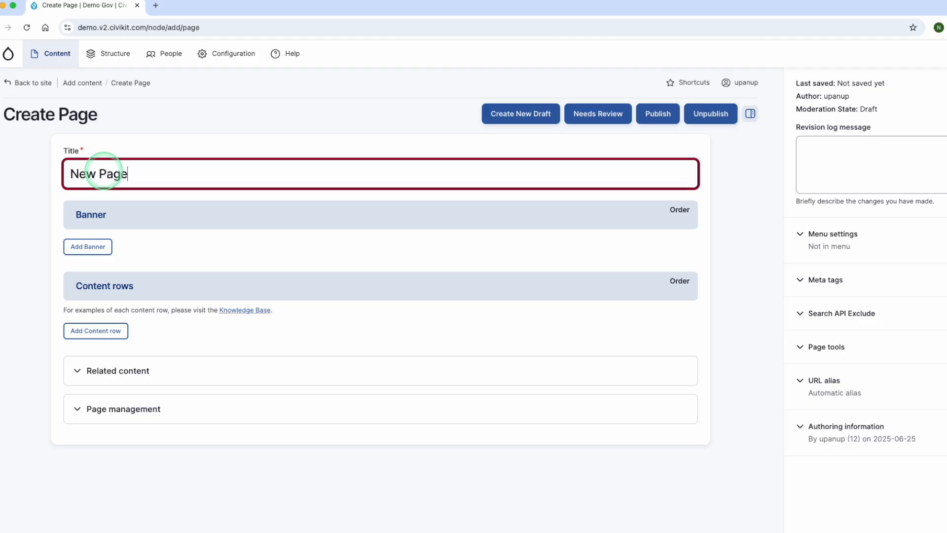
Add a content row with a Content component containing the lines "Option 1: Linking to the form" and "New Webform".
{"action": "left_click", "coordinate": [93, 333]}
{"action": "scroll", "coordinate": [177, 315], "scroll_direction": "down", "scroll_amount": 1}
{"action": "scroll", "coordinate": [178, 314], "scroll_direction": "down", "scroll_amount": 1}
{"action": "left_click", "coordinate": [242, 367]}
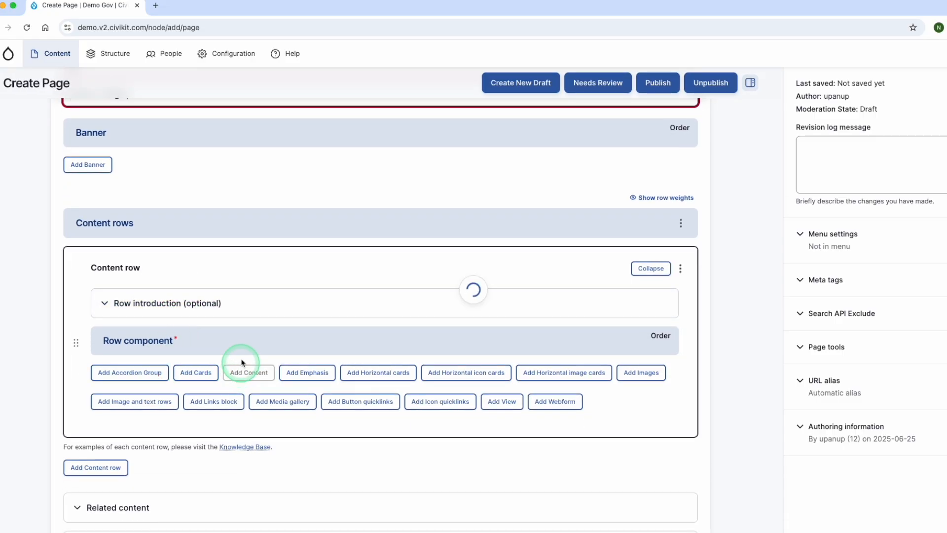
{"action": "scroll", "coordinate": [239, 282], "scroll_direction": "down", "scroll_amount": 4}
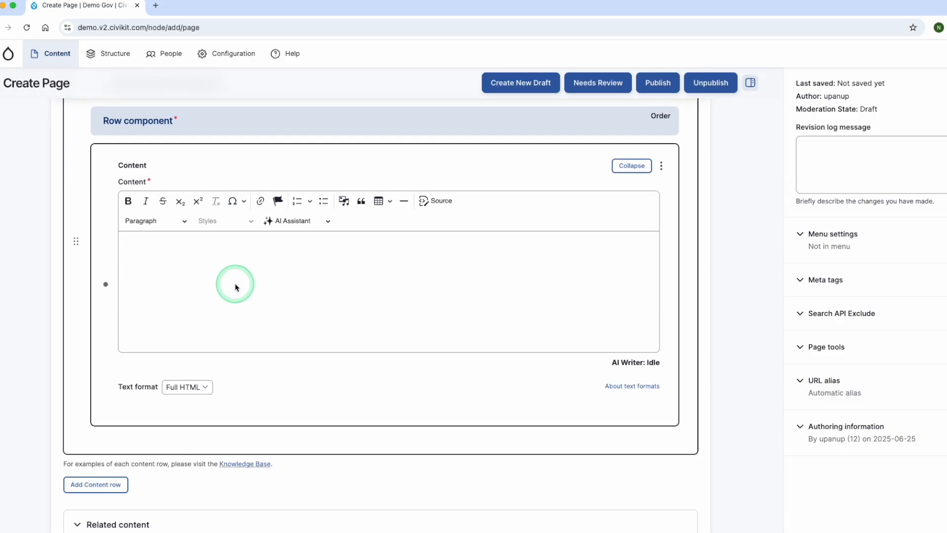
{"action": "left_click", "coordinate": [236, 286]}
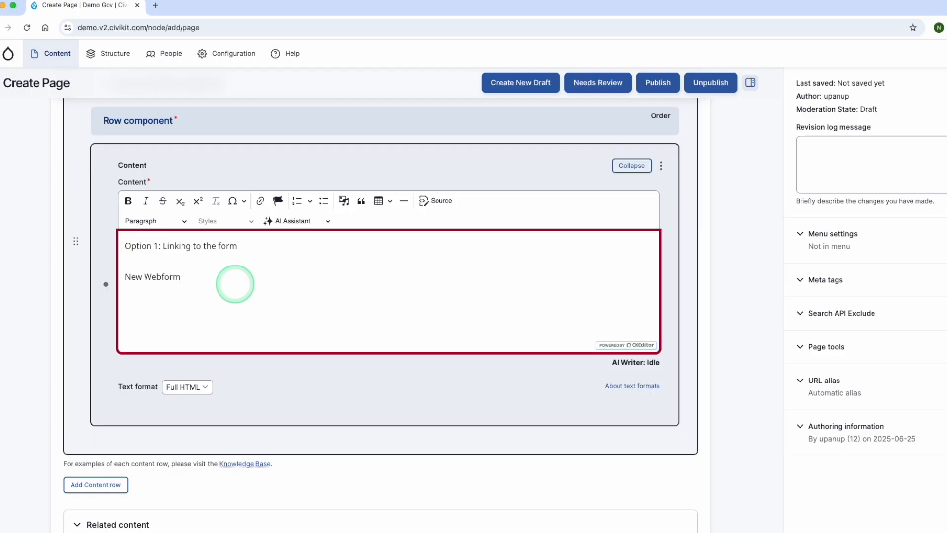
Link the "New Webform" text to the copied path /form/new-webform.
{"action": "left_click", "coordinate": [197, 278]}
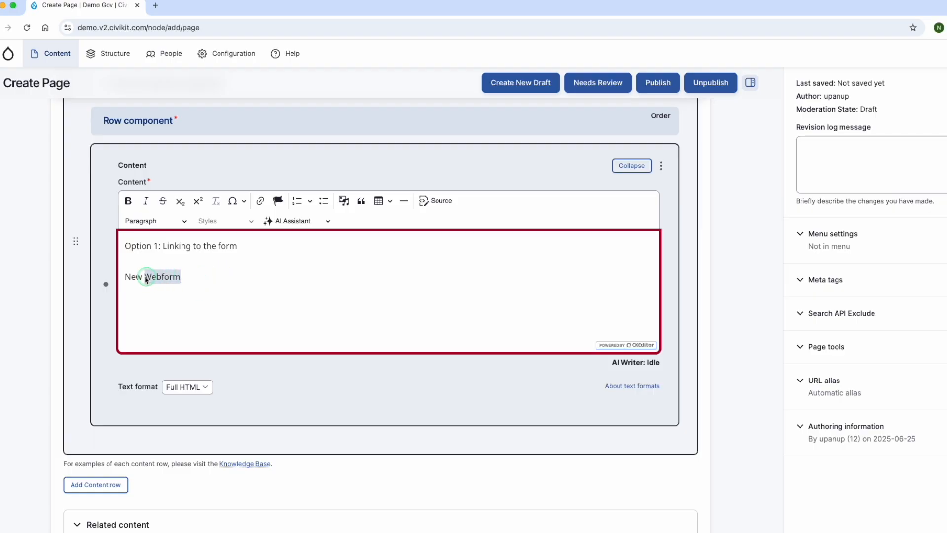
{"action": "left_click", "coordinate": [261, 201]}
{"action": "left_click", "coordinate": [200, 298]}
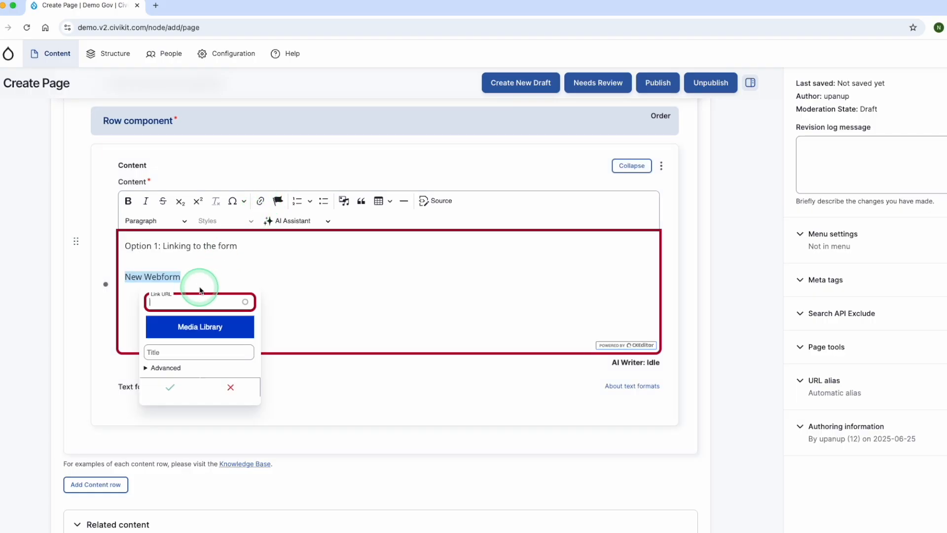
{"action": "right_click", "coordinate": [192, 302]}
{"action": "left_click", "coordinate": [208, 391]}
{"action": "left_click", "coordinate": [213, 337]}
{"action": "left_click", "coordinate": [170, 387]}
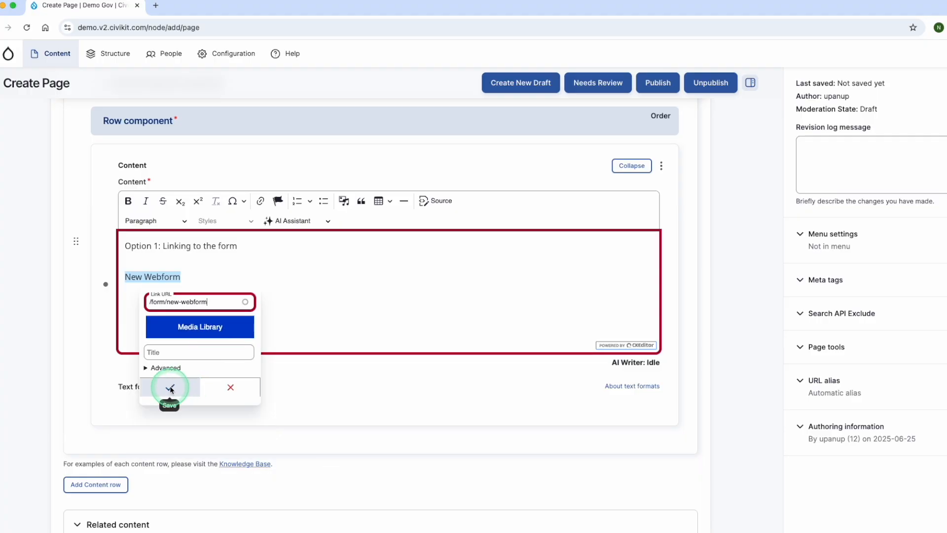
{"action": "left_click", "coordinate": [326, 293]}
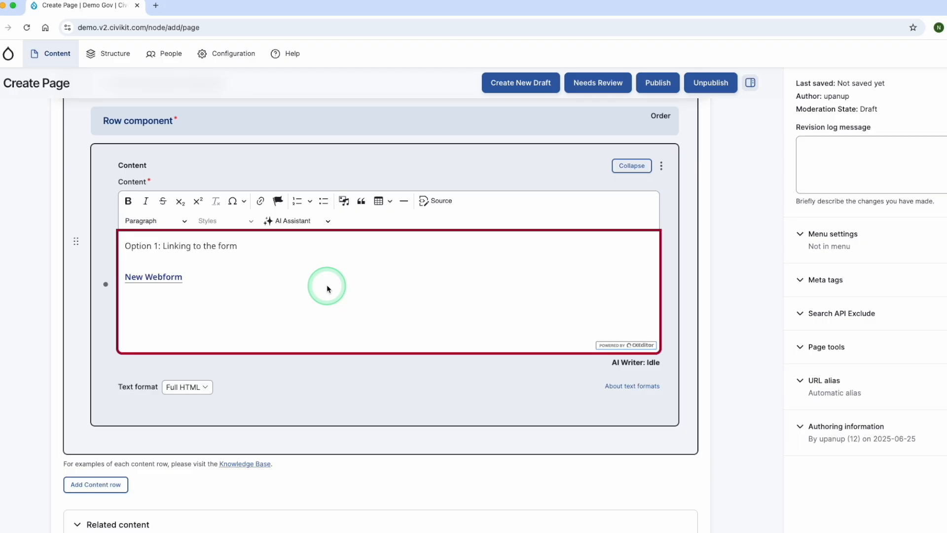
Apply the Button text style to the "New Webform" link.
{"action": "left_click_drag", "start_coordinate": [237, 277], "coordinate": [121, 285]}
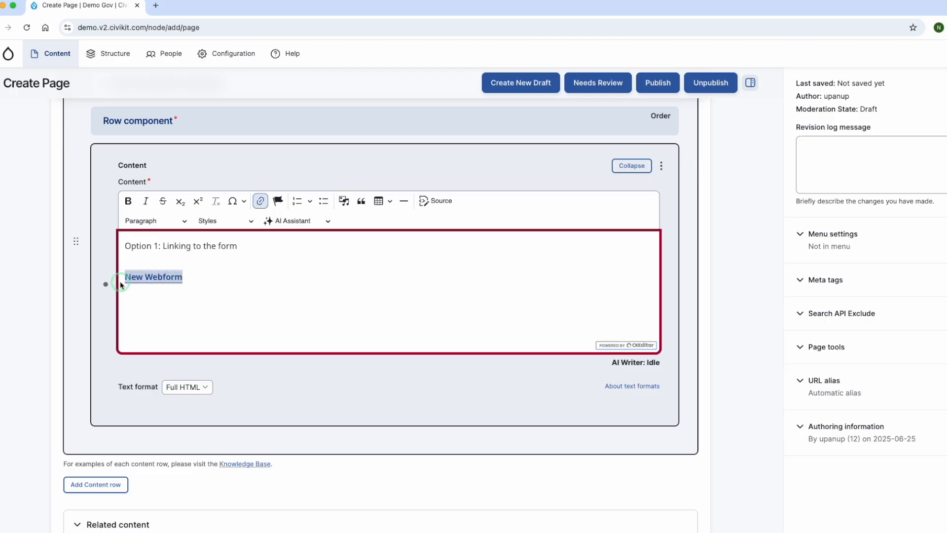
{"action": "left_click", "coordinate": [245, 223]}
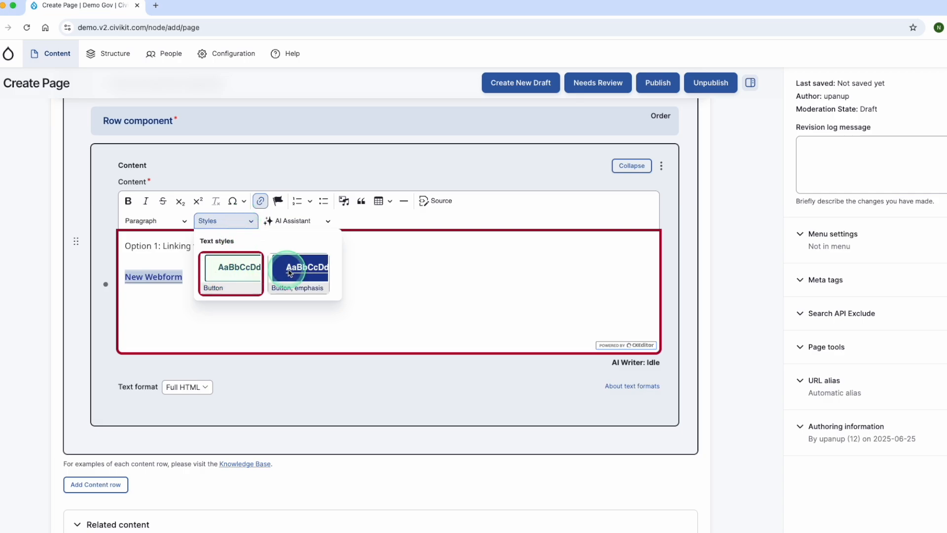
{"action": "left_click", "coordinate": [224, 268]}
Add a second content row with the introduction text "Option 2: add the form directly on page".
{"action": "scroll", "coordinate": [309, 269], "scroll_direction": "down", "scroll_amount": 3}
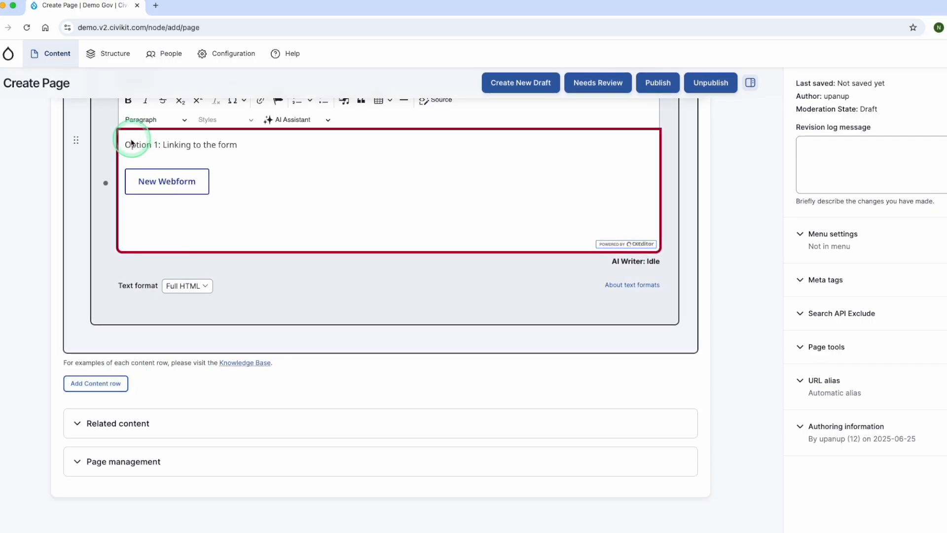
{"action": "left_click", "coordinate": [97, 386]}
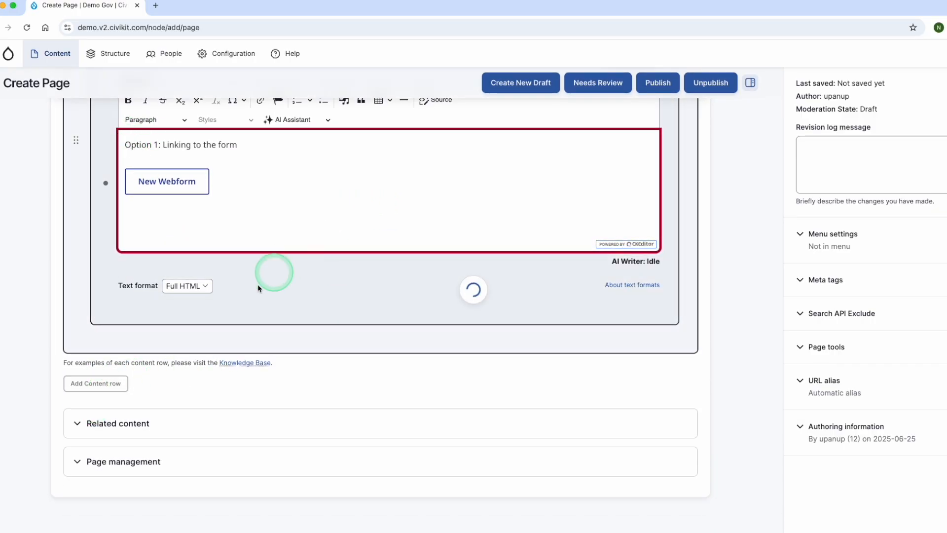
{"action": "scroll", "coordinate": [227, 320], "scroll_direction": "down", "scroll_amount": 1}
{"action": "scroll", "coordinate": [224, 320], "scroll_direction": "down", "scroll_amount": 2}
{"action": "left_click", "coordinate": [222, 323]}
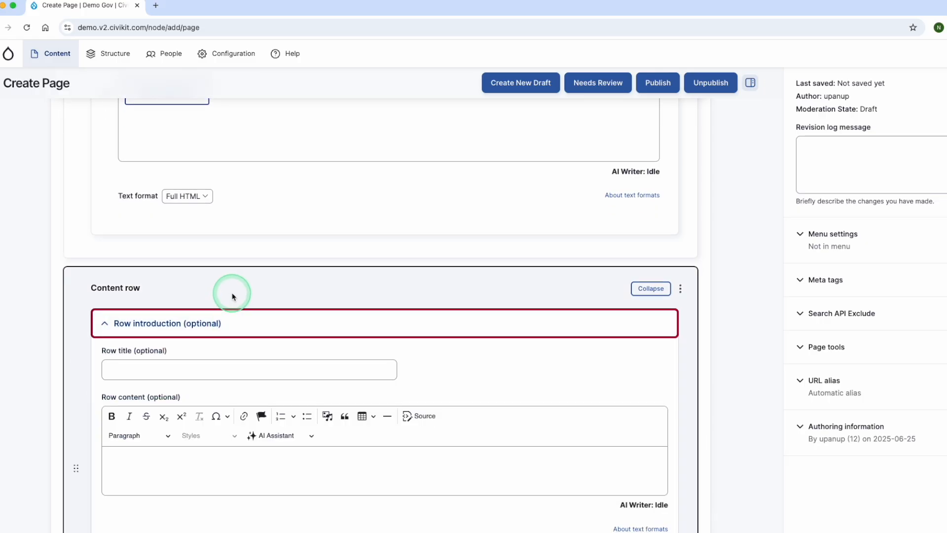
{"action": "scroll", "coordinate": [212, 321], "scroll_direction": "down", "scroll_amount": 4}
{"action": "left_click", "coordinate": [200, 336]}
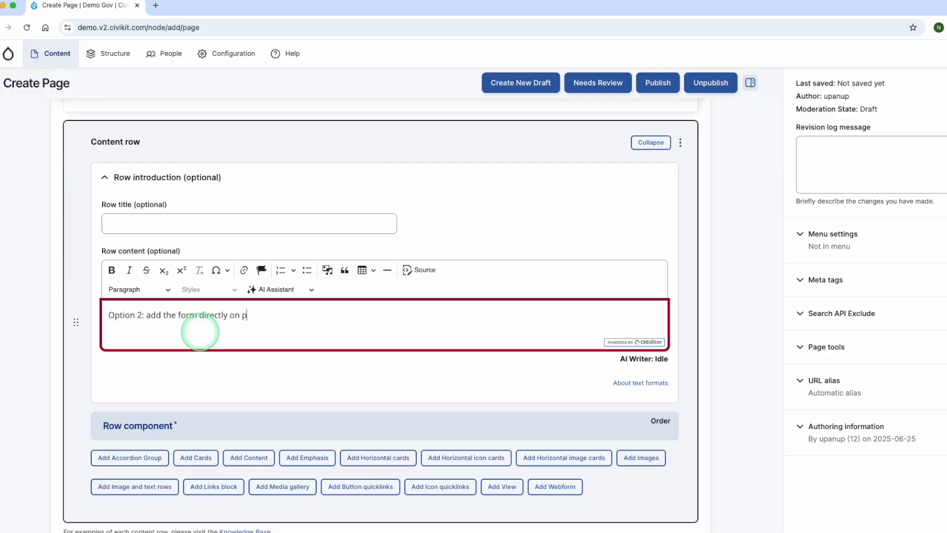
Add a Webform component to the second content row and choose "New Webform" as its form.
{"action": "scroll", "coordinate": [222, 331], "scroll_direction": "down", "scroll_amount": 3}
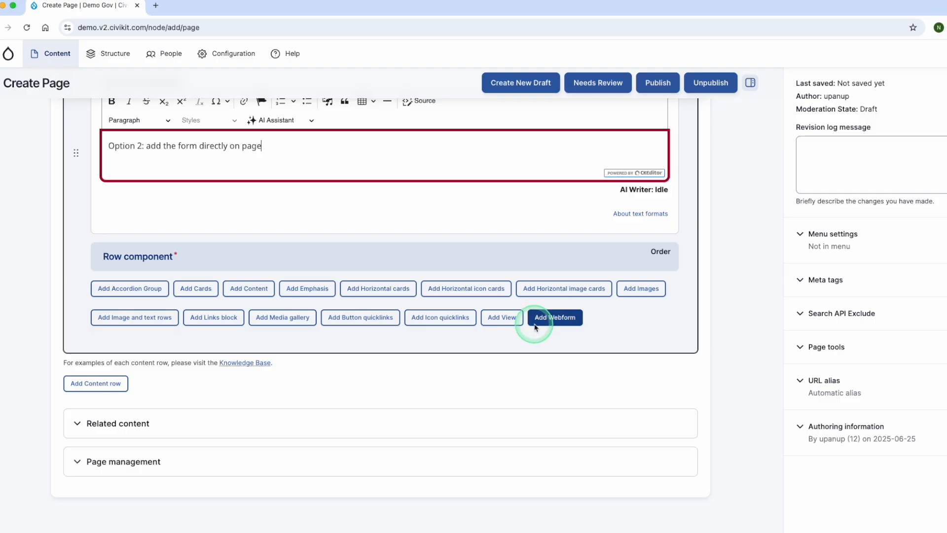
{"action": "left_click", "coordinate": [552, 318]}
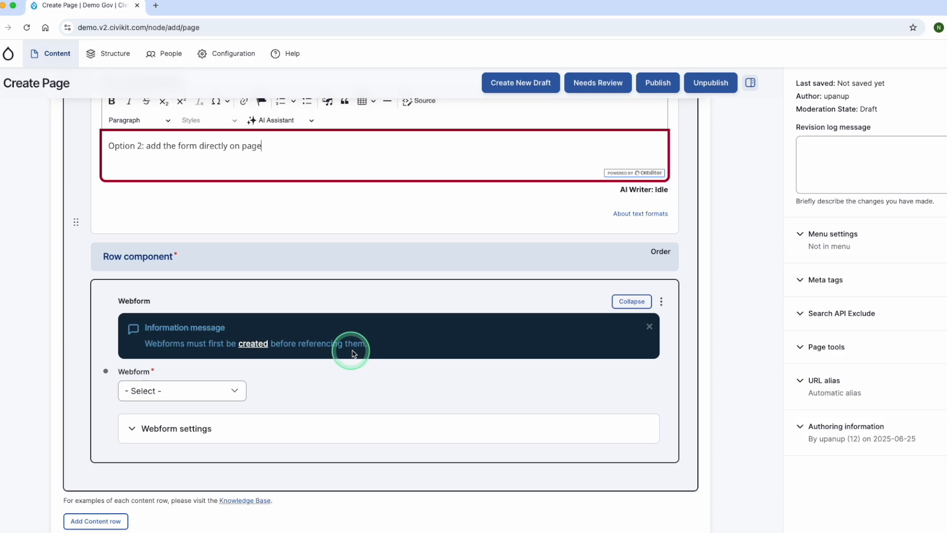
{"action": "left_click", "coordinate": [220, 394]}
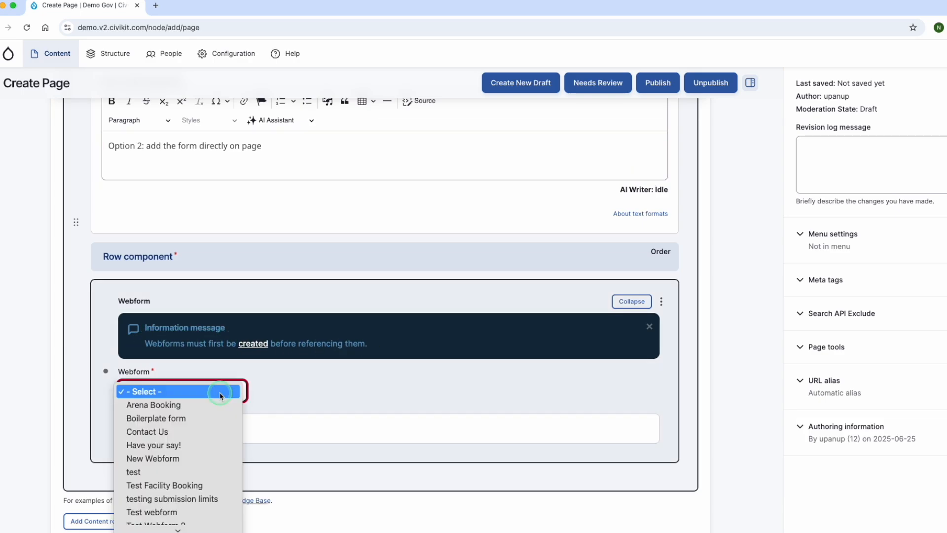
{"action": "scroll", "coordinate": [220, 396], "scroll_direction": "down", "scroll_amount": 1}
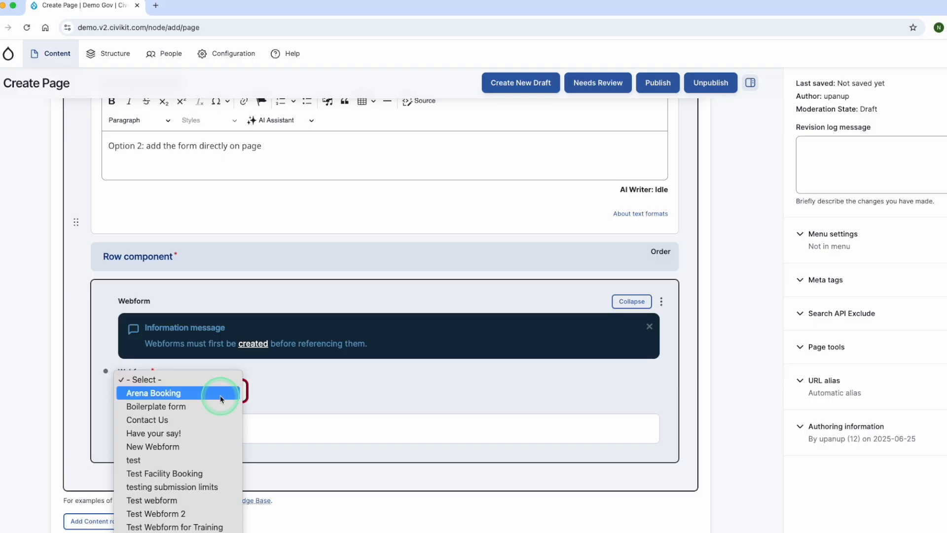
{"action": "left_click", "coordinate": [166, 450]}
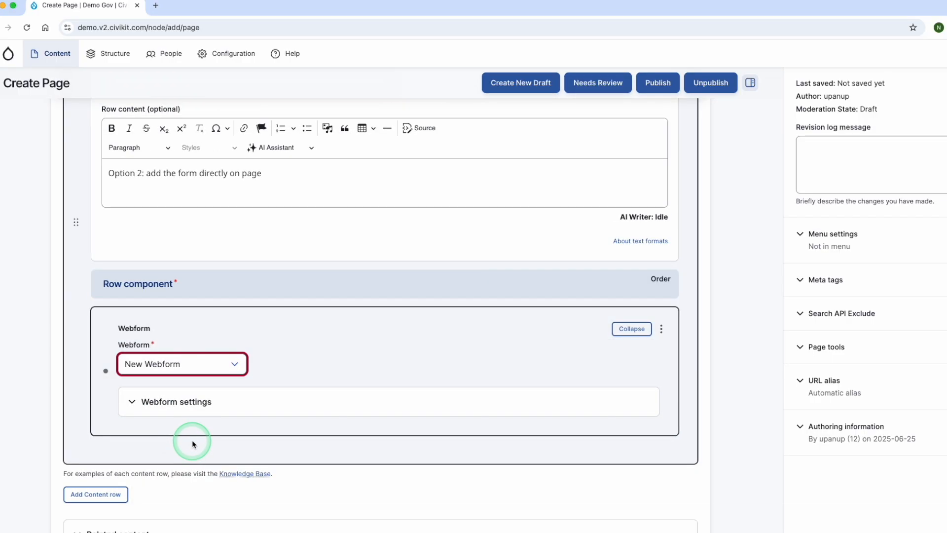
Review the embedded form's status and open/close date settings, and publish the page.
{"action": "left_click", "coordinate": [190, 400]}
{"action": "scroll", "coordinate": [191, 402], "scroll_direction": "down", "scroll_amount": 3}
{"action": "scroll", "coordinate": [388, 338], "scroll_direction": "down", "scroll_amount": 3}
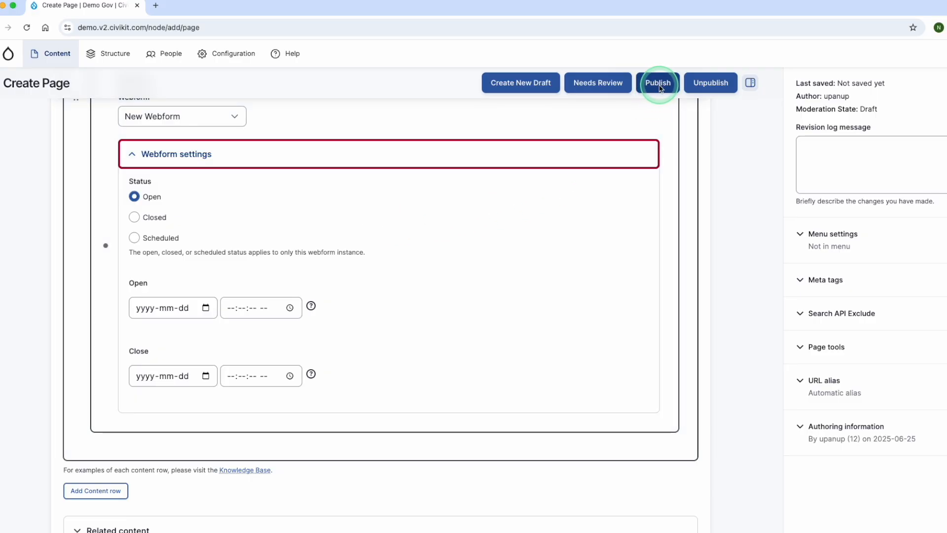
{"action": "left_click", "coordinate": [661, 85]}
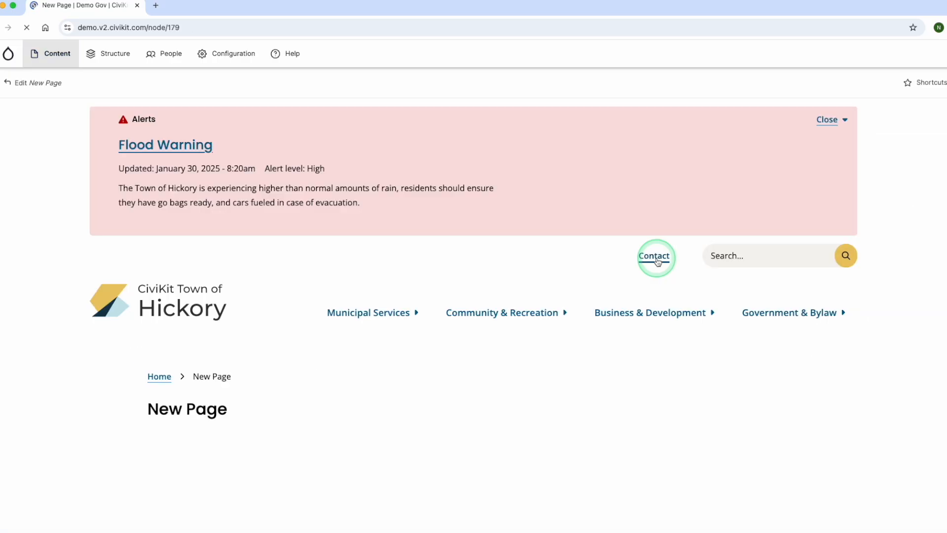
Test the "New Webform" button link on the published page and return to the page.
{"action": "mouse_move", "coordinate": [337, 297]}
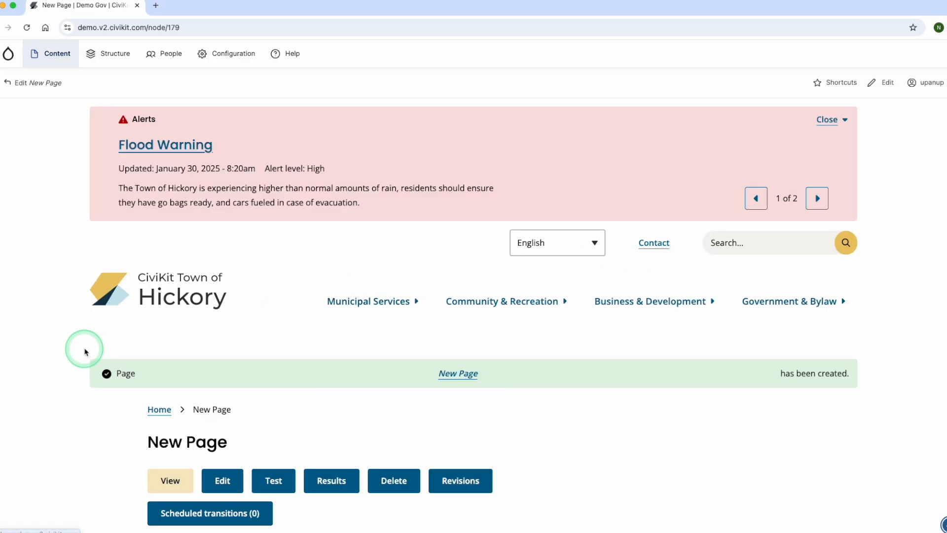
{"action": "scroll", "coordinate": [86, 348], "scroll_direction": "down", "scroll_amount": 5}
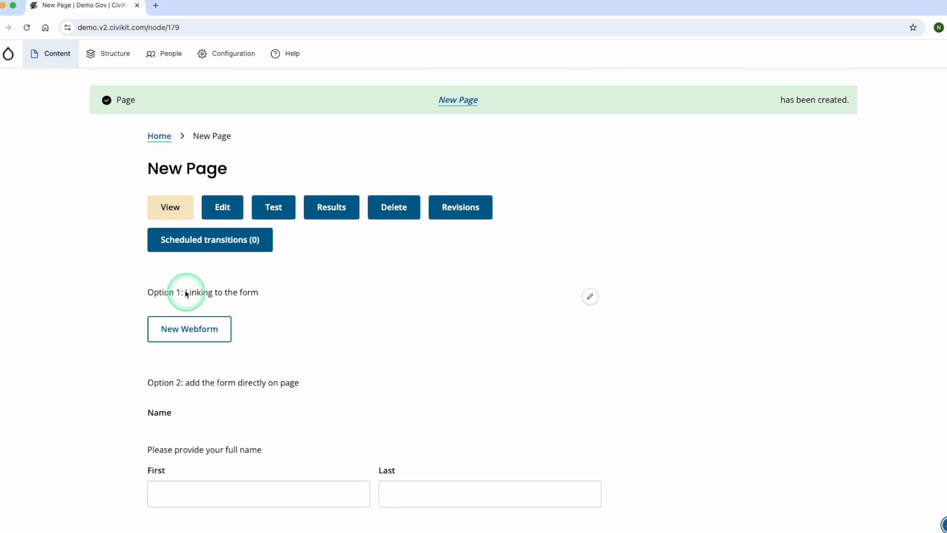
{"action": "left_click", "coordinate": [202, 332]}
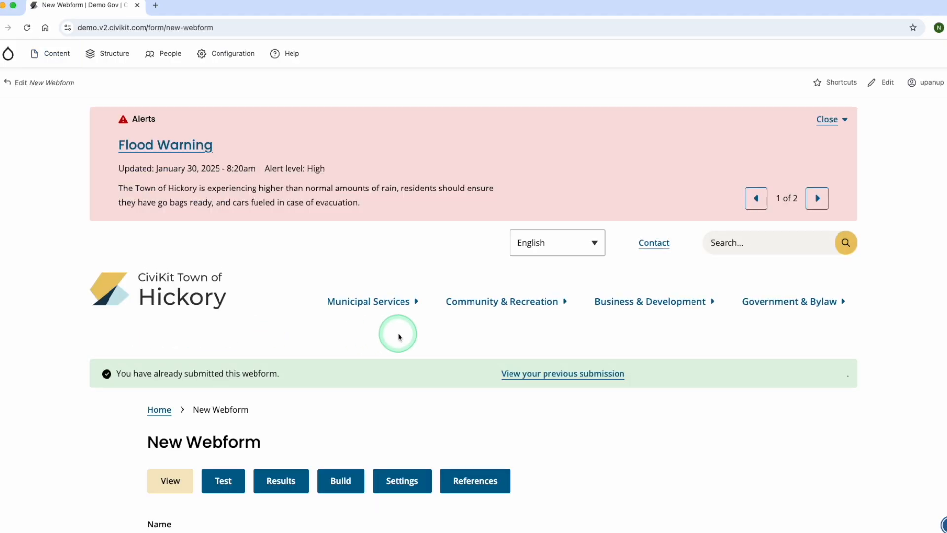
{"action": "scroll", "coordinate": [399, 337], "scroll_direction": "down", "scroll_amount": 3}
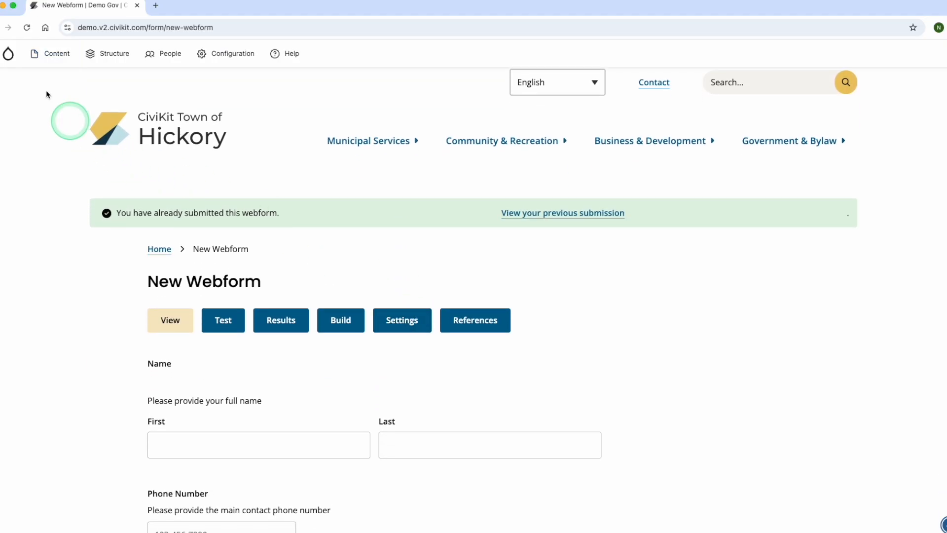
{"action": "left_click", "coordinate": [1, 27]}
Examine the form embedded under "Option 2" on the published page, through to its submit button.
{"action": "scroll", "coordinate": [422, 456], "scroll_direction": "down", "scroll_amount": 3}
{"action": "scroll", "coordinate": [422, 456], "scroll_direction": "down", "scroll_amount": 3}
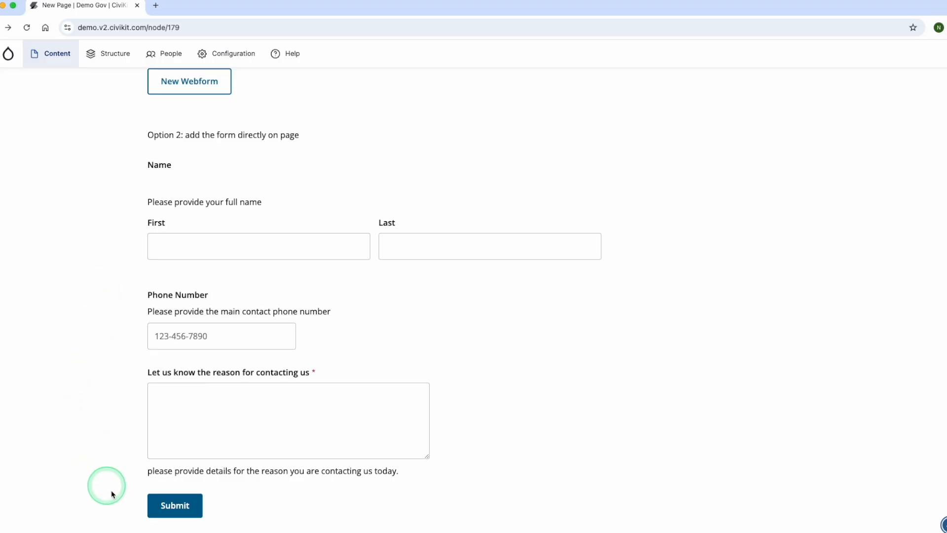
{"action": "scroll", "coordinate": [485, 446], "scroll_direction": "down", "scroll_amount": 1}
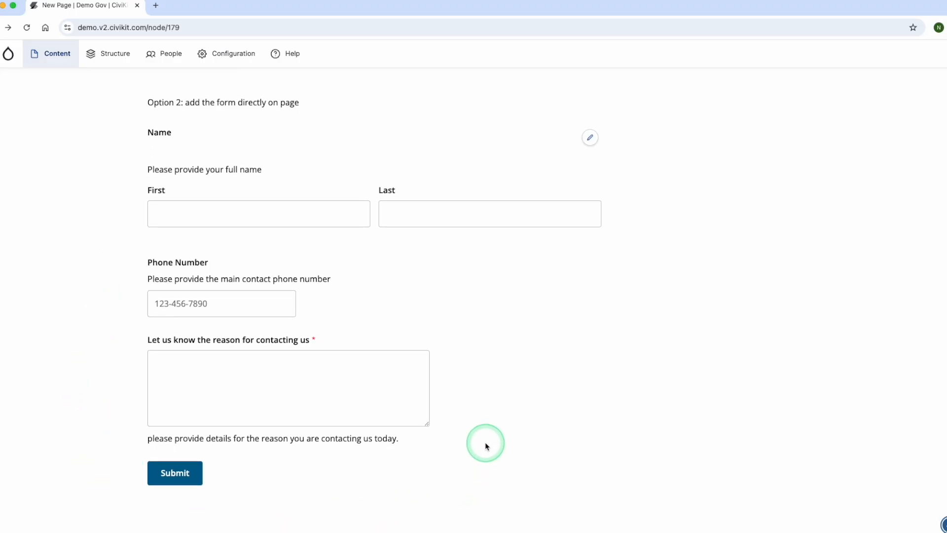